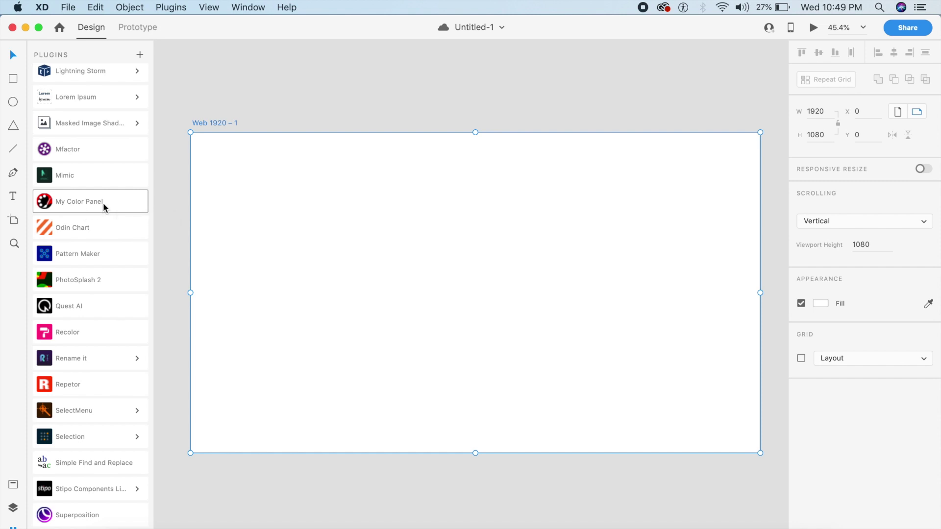
# Open the My Color Panel plugin and preview blue, green sea, orange, silver 600 and carrot fills
pyautogui.click(103, 202)
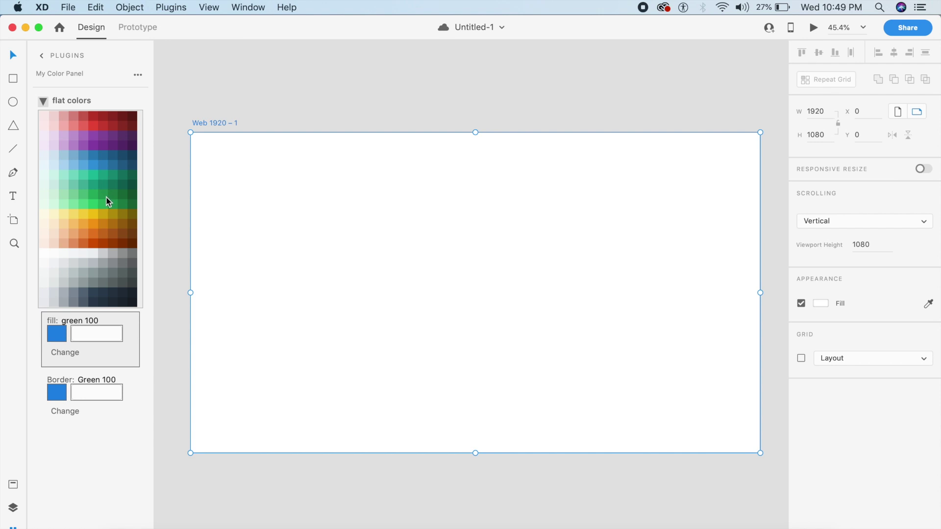
pyautogui.click(101, 160)
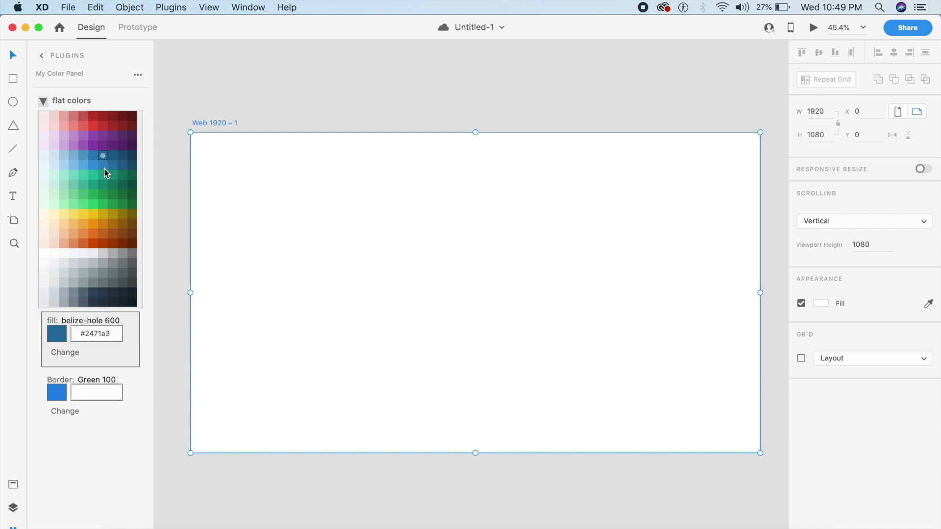
pyautogui.click(93, 181)
pyautogui.click(99, 219)
pyautogui.click(103, 263)
pyautogui.click(102, 196)
pyautogui.click(93, 234)
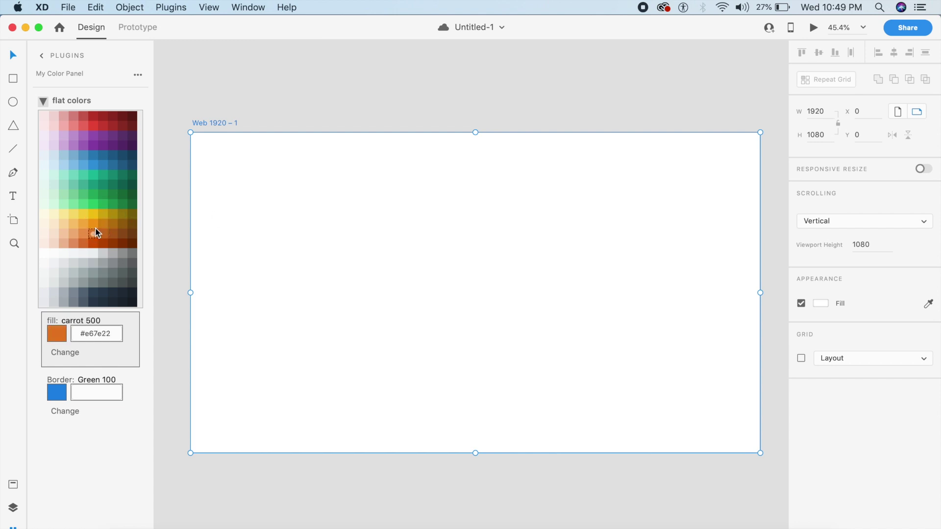
# Try turquoise, emerald, peter-river and clouds swatches, settling the fill on silver 500, then target the border
pyautogui.click(93, 224)
pyautogui.click(84, 175)
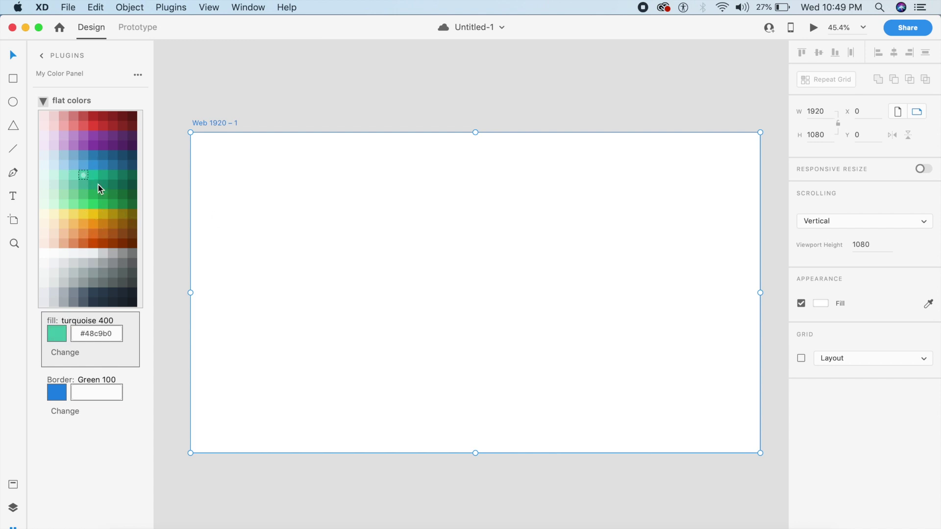
pyautogui.click(92, 206)
pyautogui.click(69, 205)
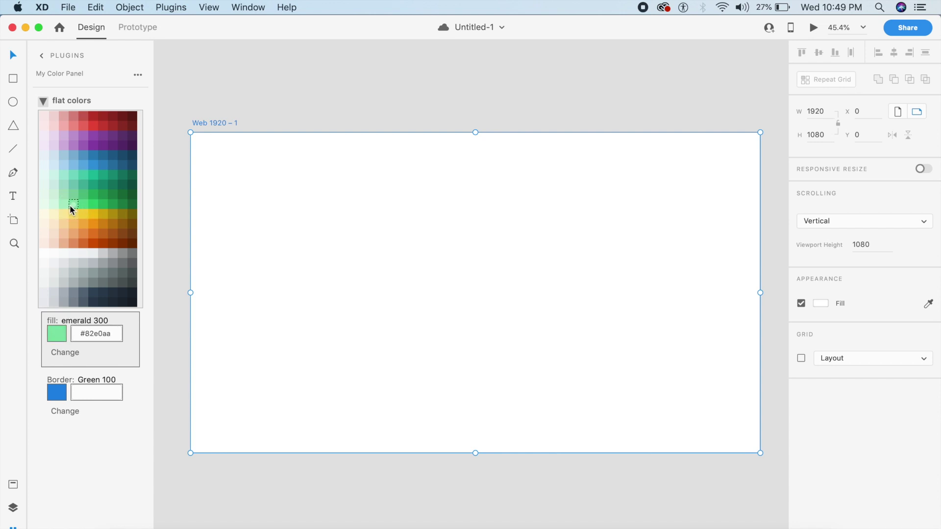
pyautogui.click(90, 165)
pyautogui.click(82, 252)
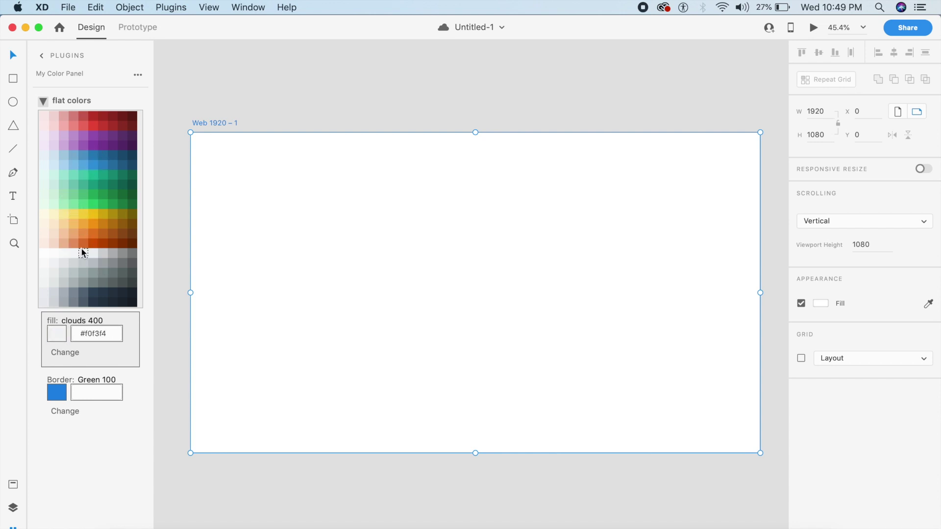
pyautogui.click(93, 265)
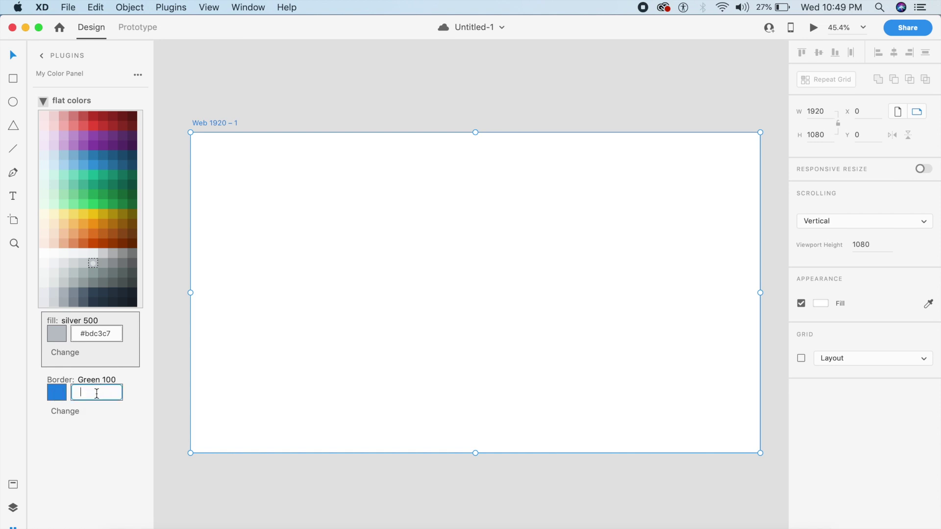
pyautogui.click(48, 395)
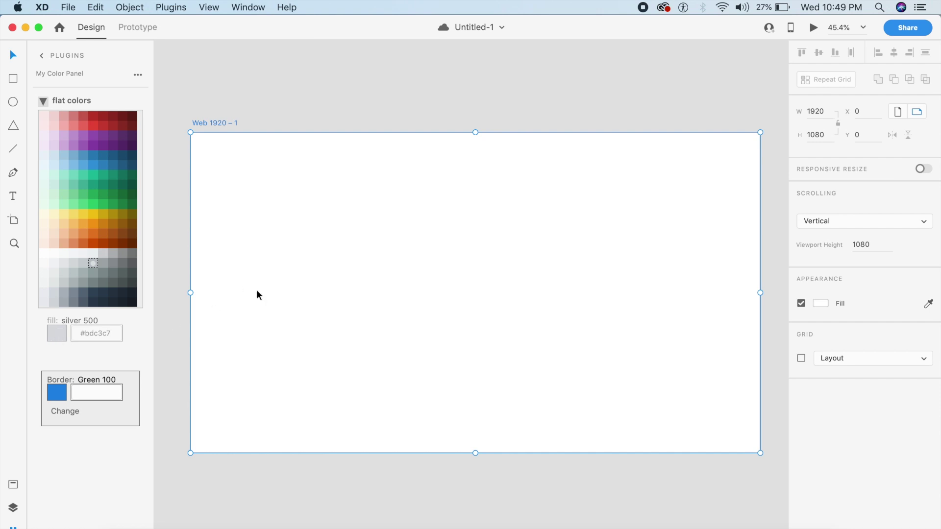
# Draw a rectangle in the middle of the artboard and set the border colour to sunflower 600
pyautogui.press('r')
pyautogui.moveTo(355, 200); pyautogui.dragTo(576, 332)
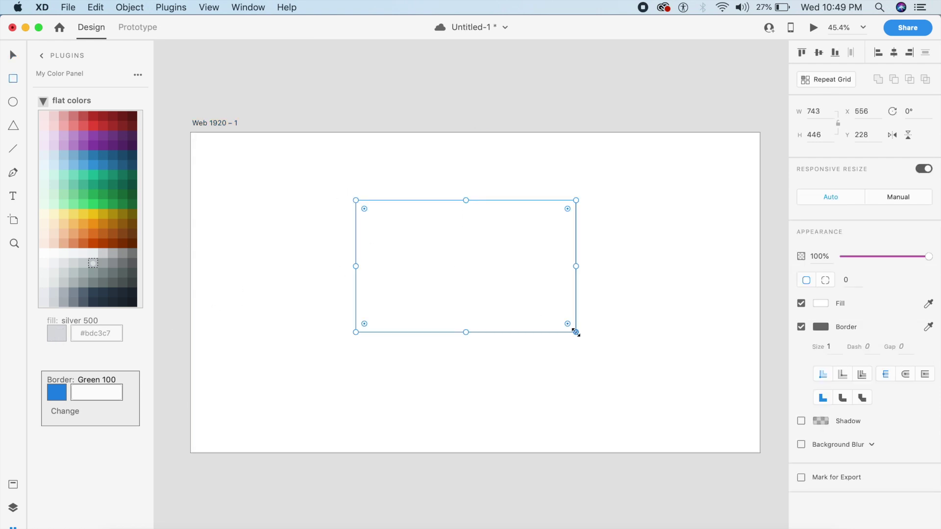
pyautogui.click(486, 293)
pyautogui.click(103, 214)
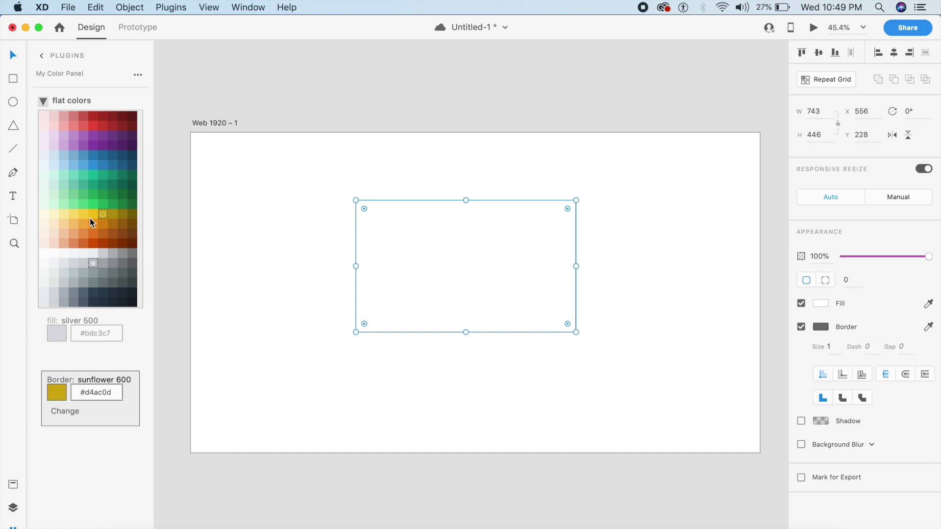
# Switch the colour panel to material colors and pick light Blue 700 as the fill
pyautogui.click(72, 352)
pyautogui.click(89, 191)
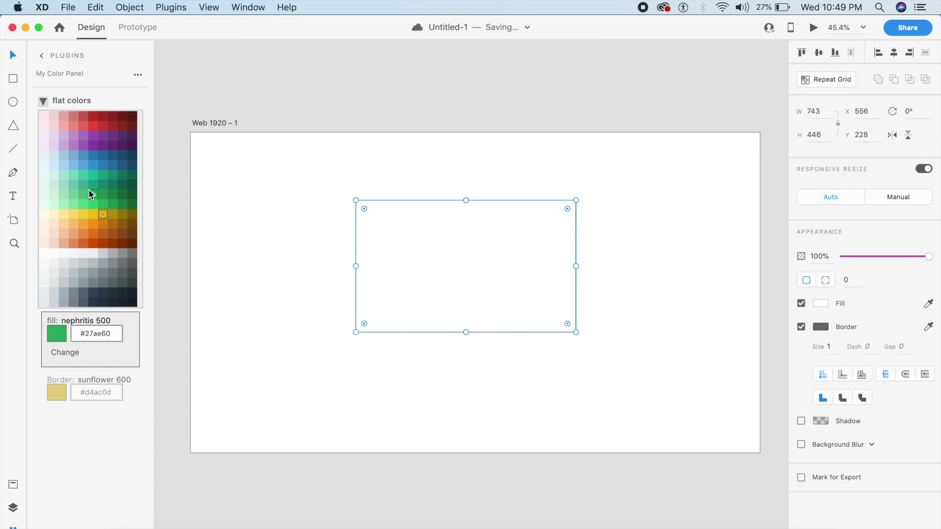
pyautogui.click(89, 212)
pyautogui.click(88, 234)
pyautogui.click(42, 102)
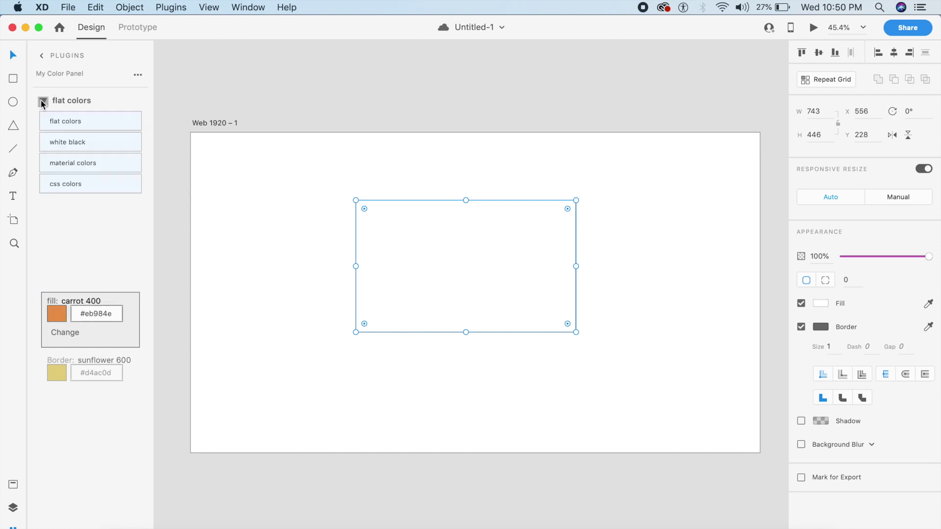
pyautogui.click(107, 166)
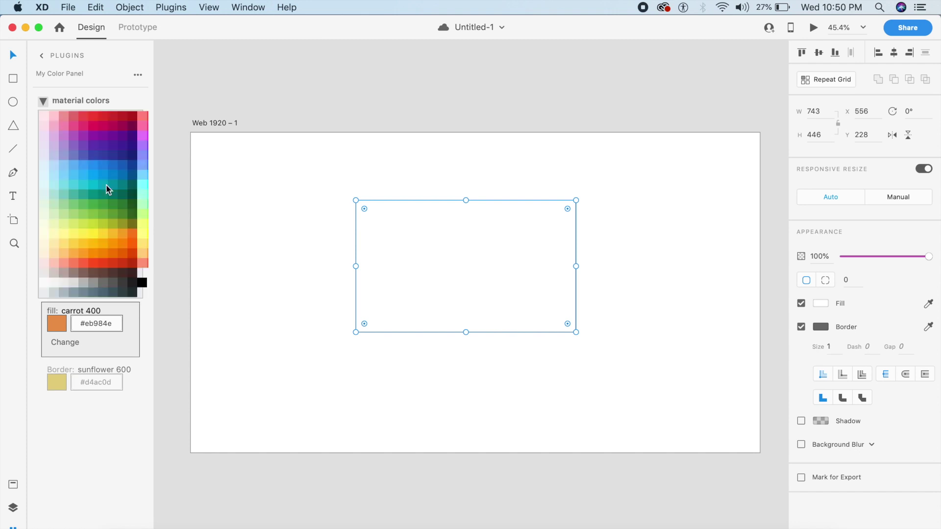
pyautogui.click(109, 172)
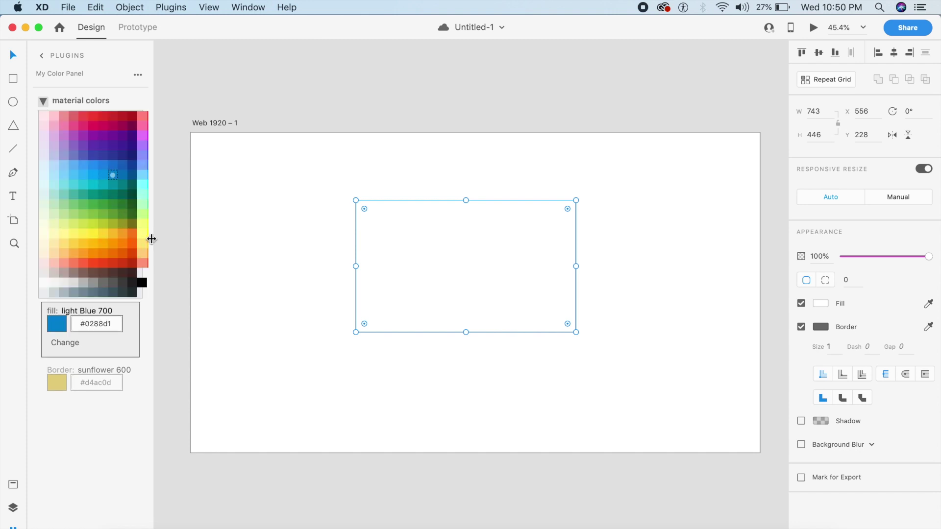
pyautogui.click(305, 266)
# Copy the #0288D1 value from the plugin and paste it into the rectangle's Fill picker
pyautogui.click(62, 332)
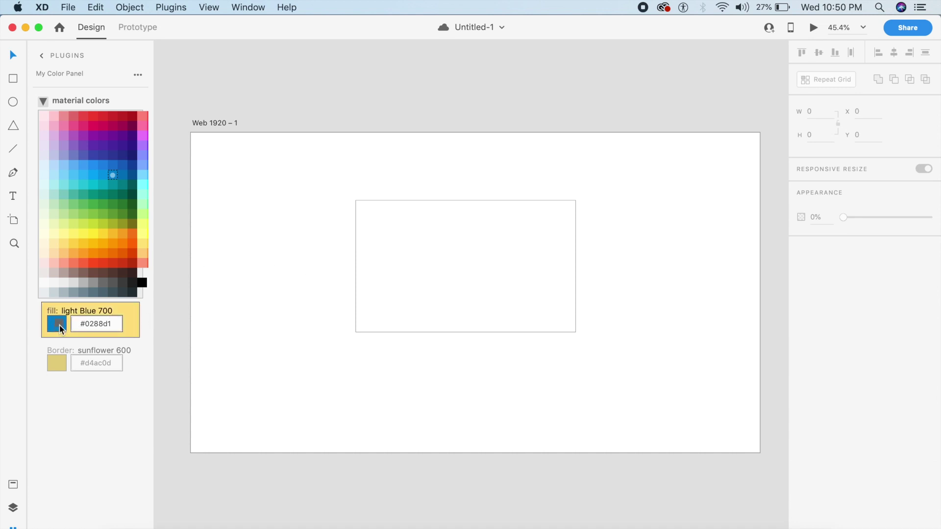
pyautogui.click(114, 322)
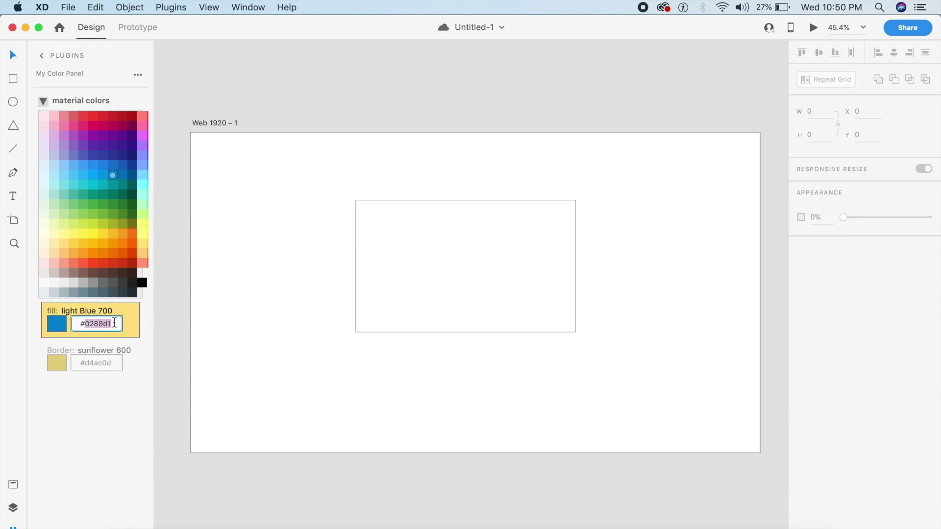
pyautogui.click(462, 300)
pyautogui.click(813, 302)
pyautogui.write('#0288D1')
pyautogui.press('Return')
pyautogui.click(498, 359)
pyautogui.click(476, 258)
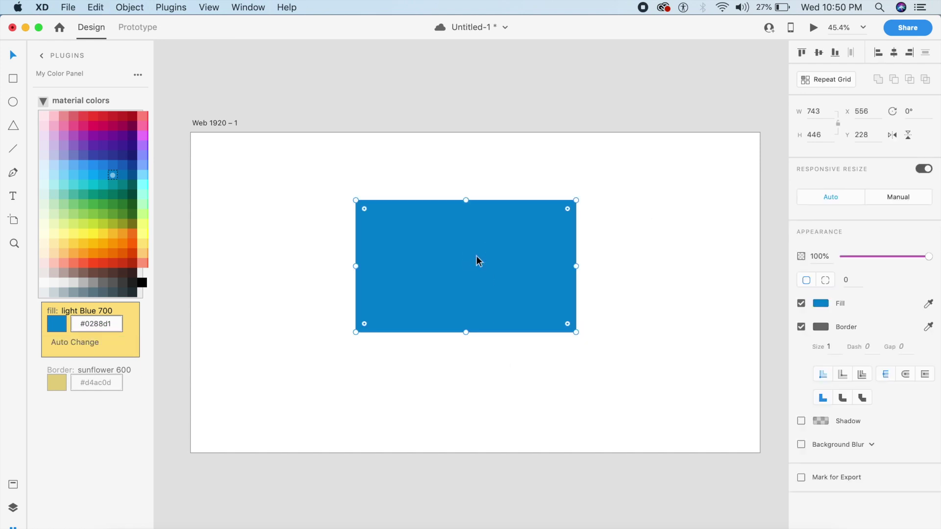
# Fill the rectangle directly with yellow 700, green 700, green 600, deep Purple 400, red and indigo 400 swatches
pyautogui.click(82, 342)
pyautogui.click(111, 237)
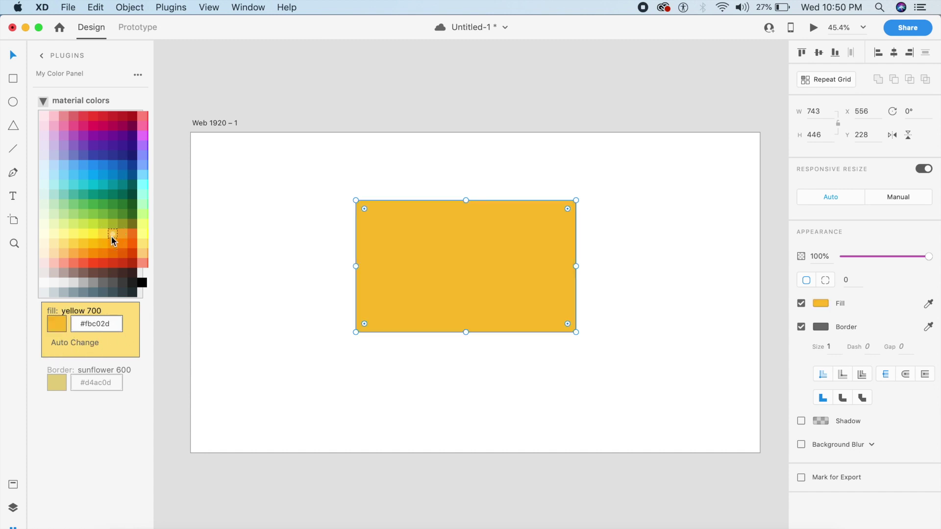
pyautogui.click(113, 205)
pyautogui.click(103, 204)
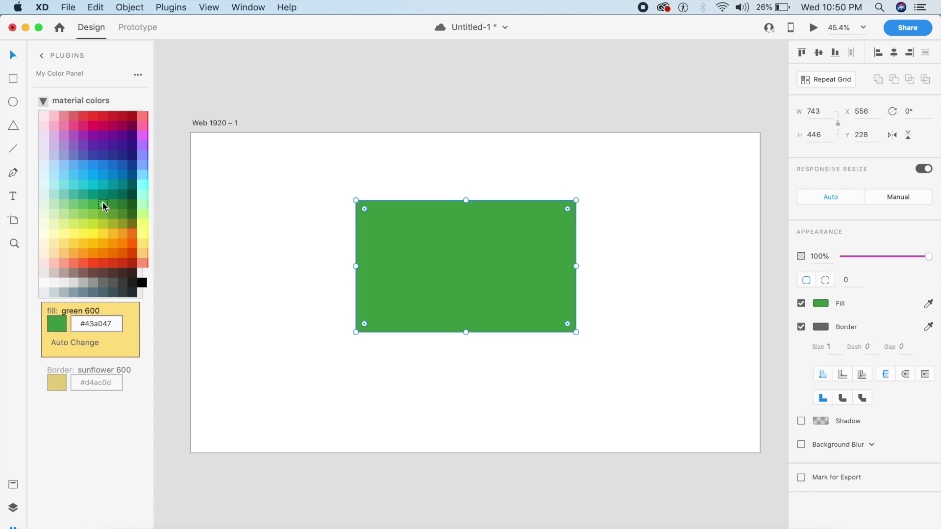
pyautogui.click(83, 146)
pyautogui.click(93, 136)
pyautogui.click(99, 119)
pyautogui.click(81, 154)
pyautogui.click(74, 116)
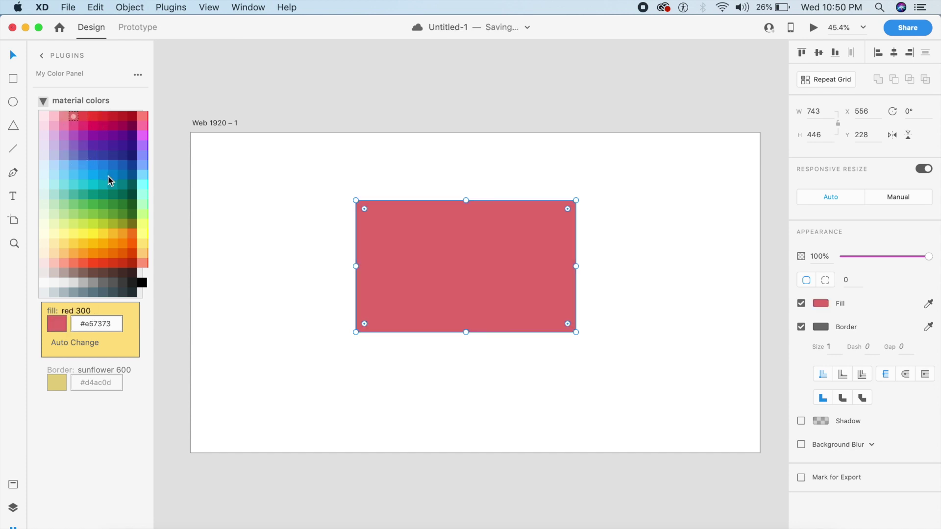
# Keep cycling light blue 600, teal 700, lime 700, amber 500 and orange 200, ending on cyan 600
pyautogui.click(107, 175)
pyautogui.click(115, 196)
pyautogui.click(112, 226)
pyautogui.click(93, 244)
pyautogui.click(64, 253)
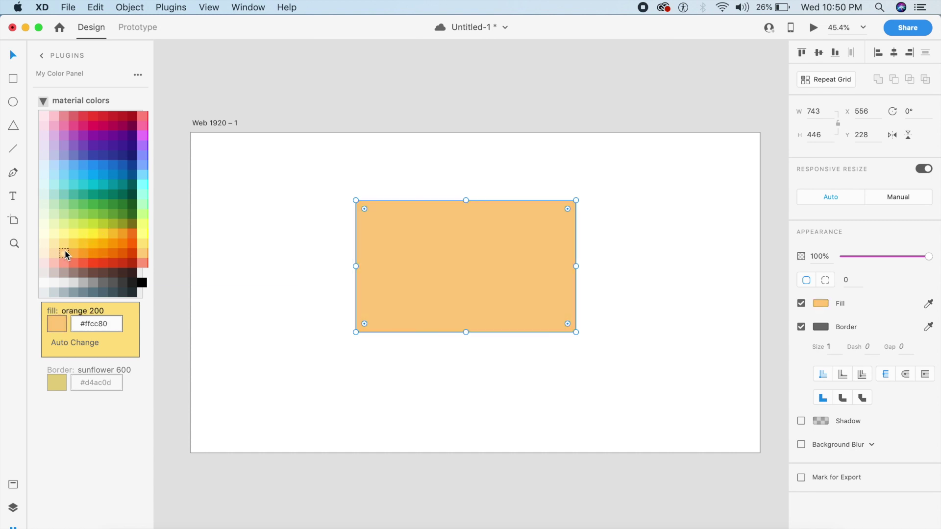
pyautogui.click(70, 236)
pyautogui.click(98, 235)
pyautogui.click(99, 183)
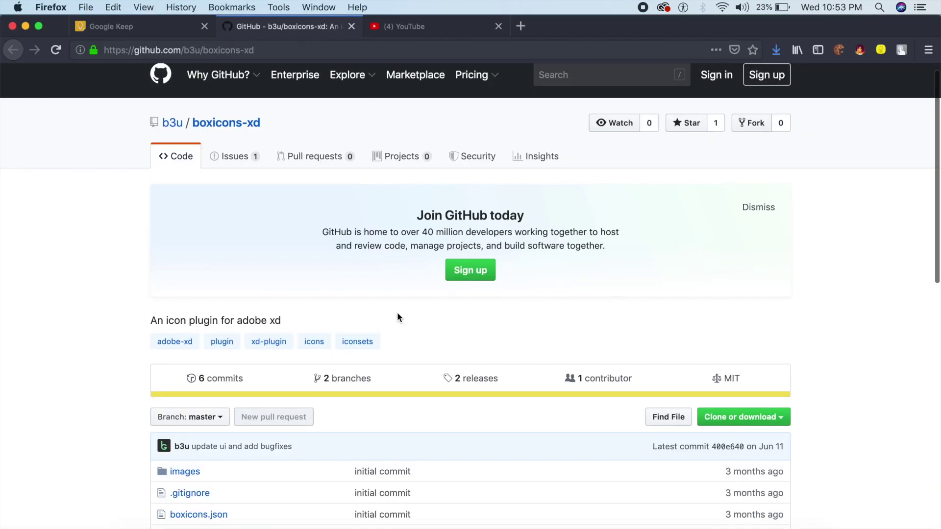
pyautogui.scroll(-1, 397, 318)
# Check the repository's clone options, then open adobe-xd-visualeyes-master 2 from the Dock's Downloads stack
pyautogui.scroll(2, 398, 317)
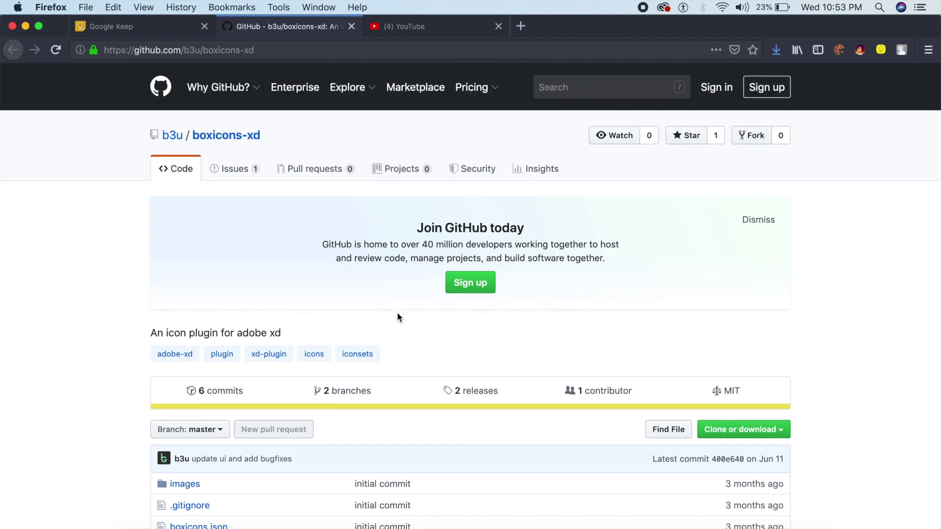
pyautogui.scroll(-3, 463, 345)
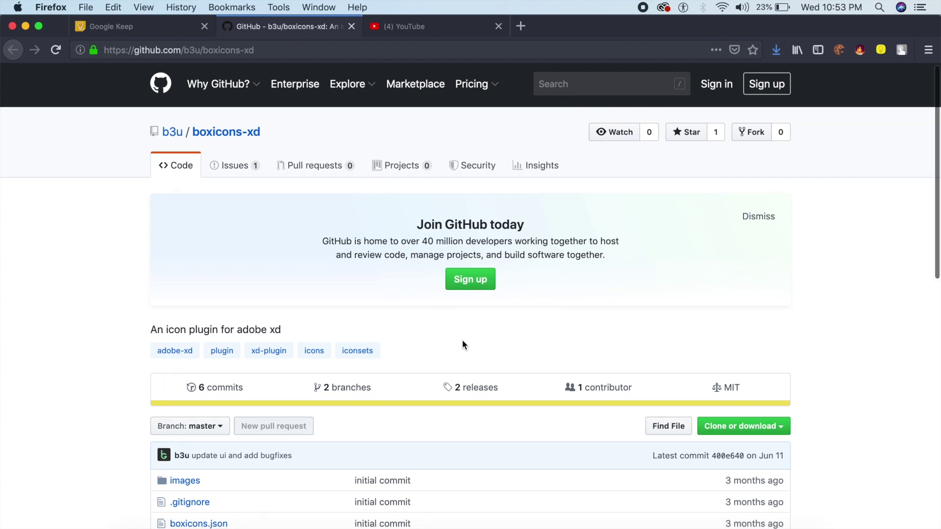
pyautogui.click(754, 374)
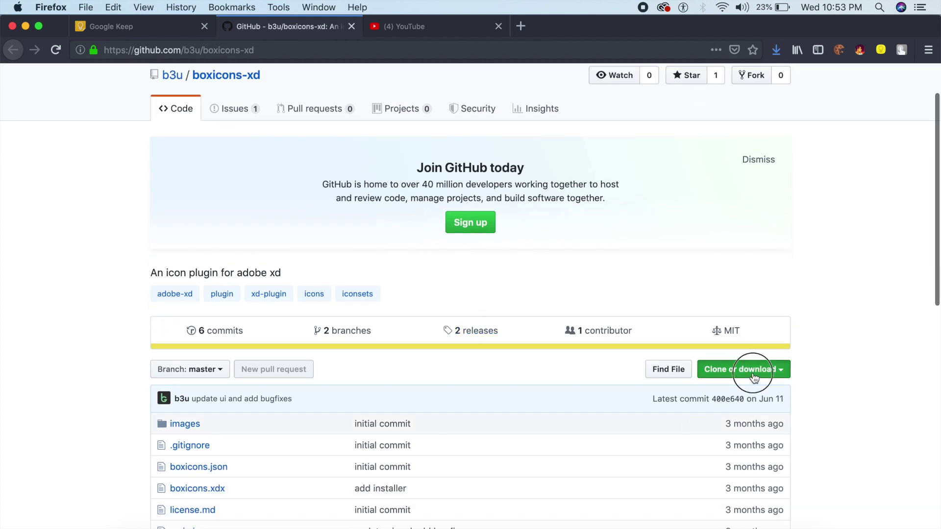
pyautogui.click(744, 523)
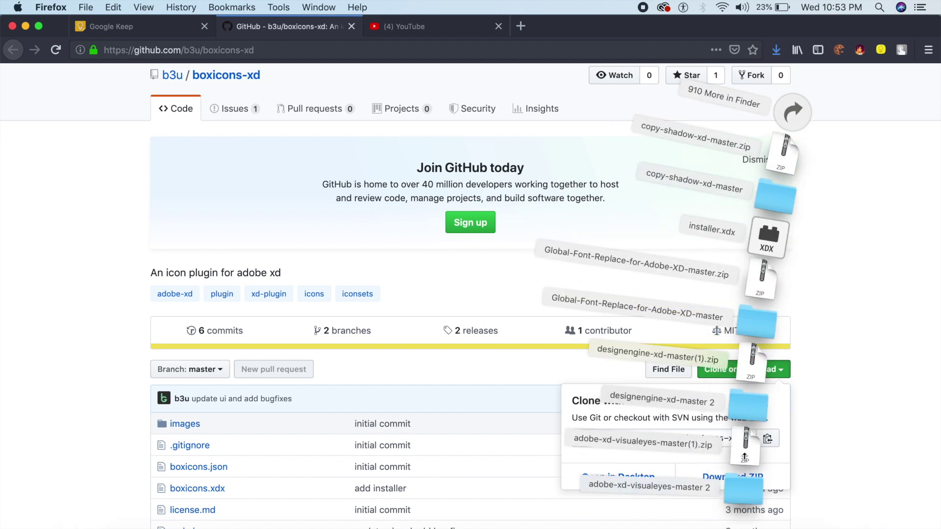
pyautogui.click(744, 490)
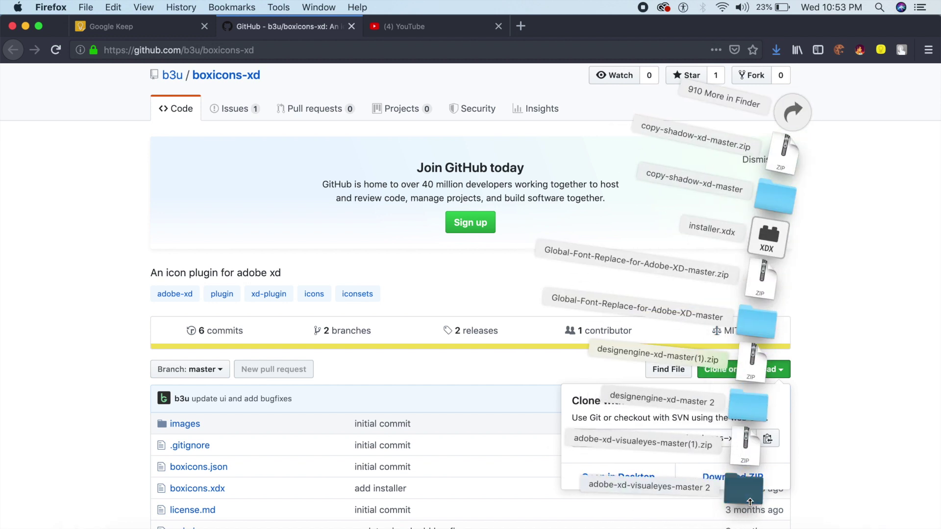
# Enter the plugin folder, close it and the designengine-xd-master 2 window, and return to Adobe XD
pyautogui.doubleClick(590, 205)
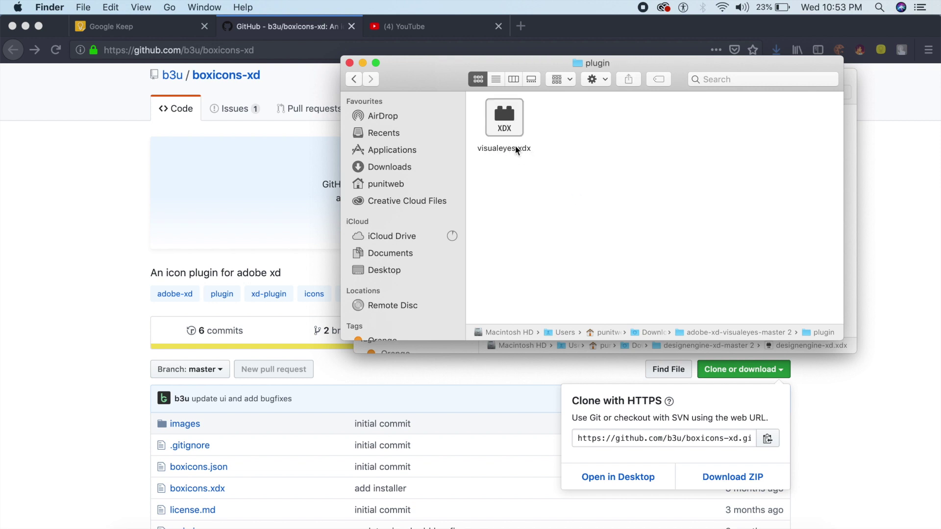
pyautogui.click(350, 63)
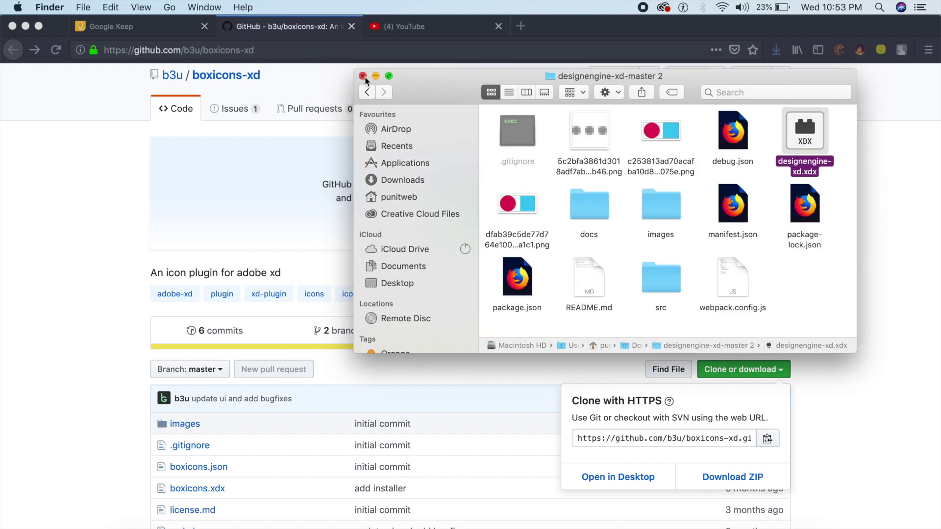
pyautogui.click(363, 76)
pyautogui.click(479, 522)
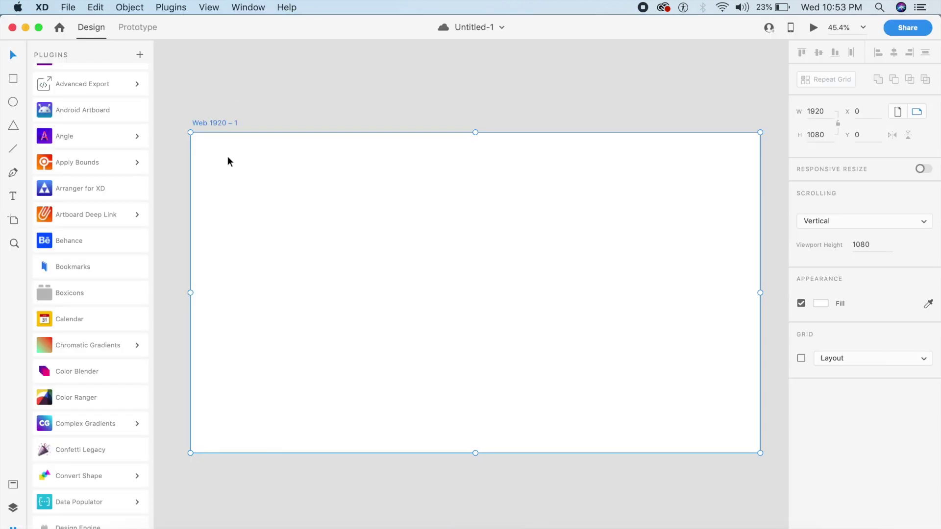
# Search Boxicons for 'home', choose the bx-home-circle icon and copy it to the clipboard
pyautogui.click(98, 292)
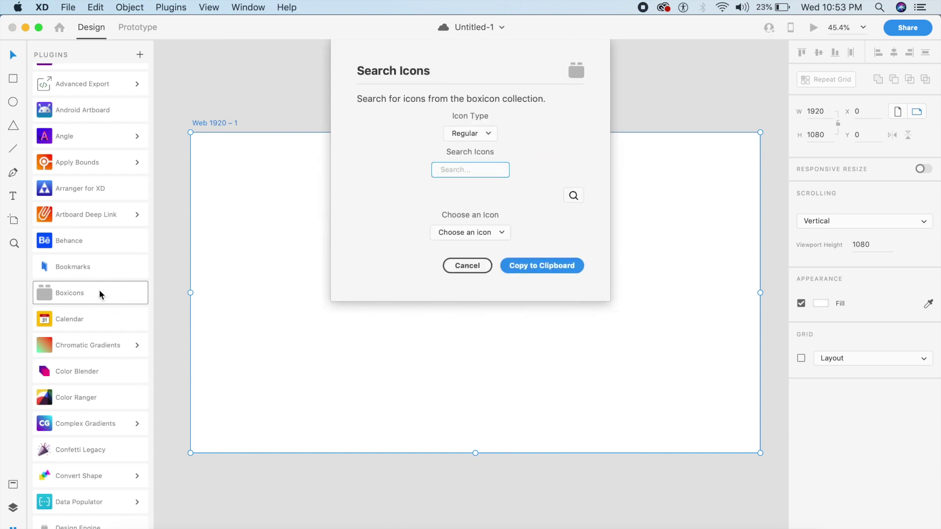
pyautogui.click(486, 140)
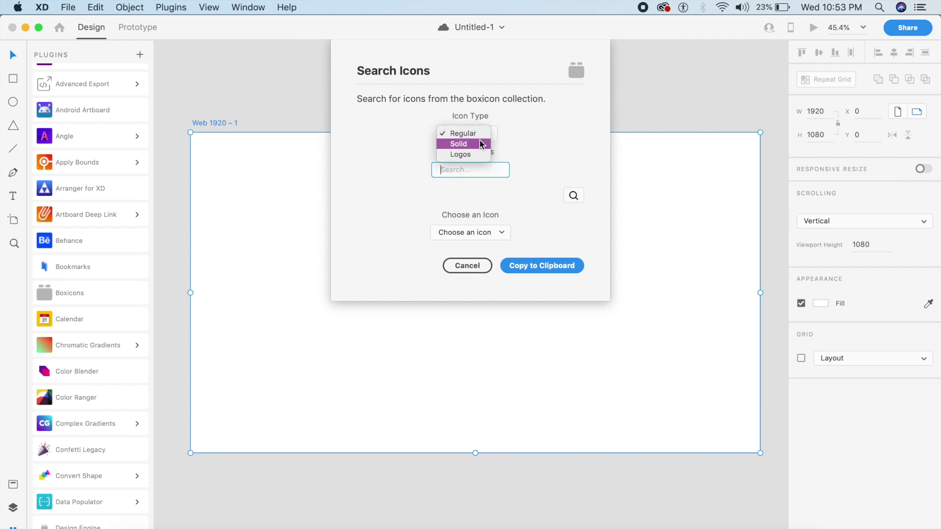
pyautogui.click(468, 144)
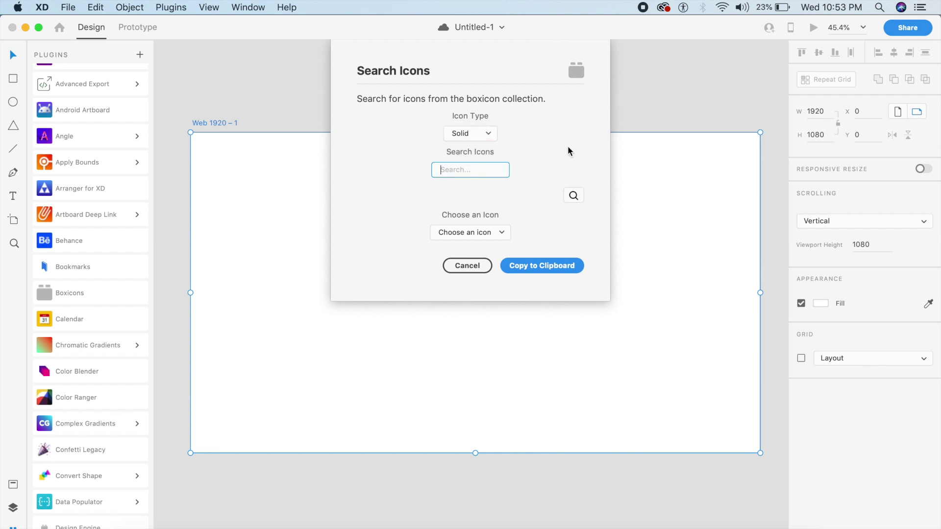
pyautogui.write('home')
pyautogui.click(499, 236)
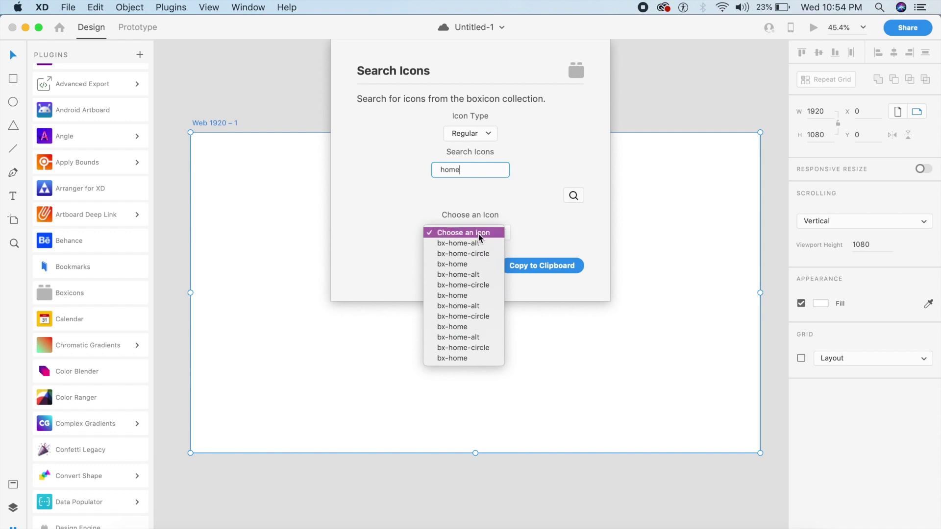
pyautogui.click(490, 317)
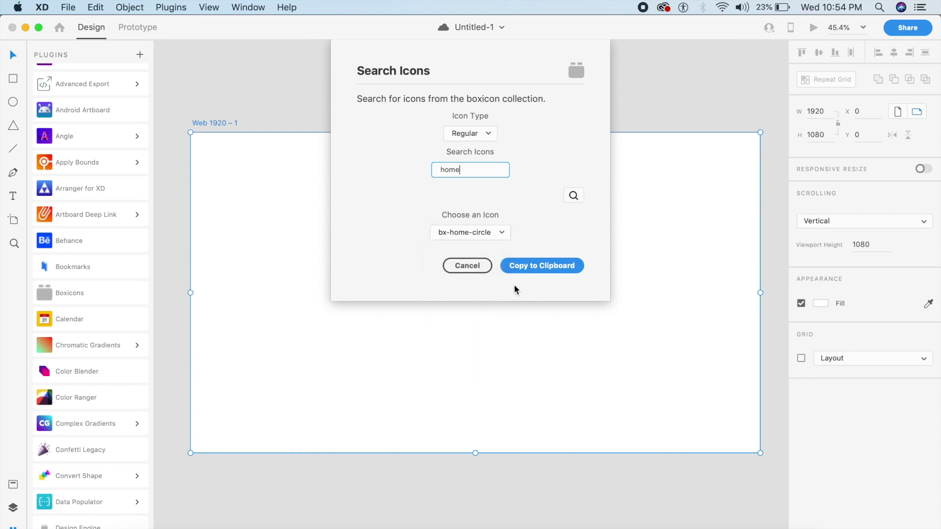
pyautogui.click(531, 269)
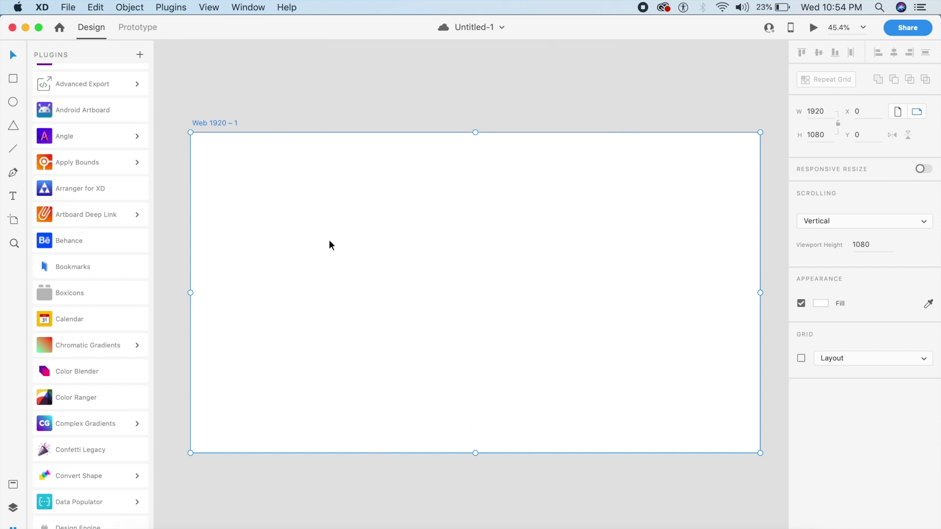
pyautogui.press('super+v')
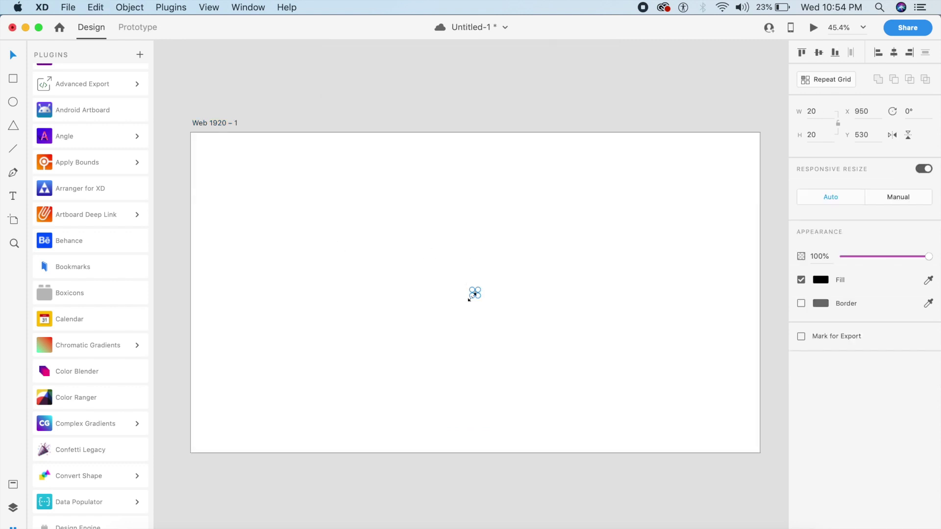
pyautogui.moveTo(480, 298); pyautogui.dragTo(569, 363)
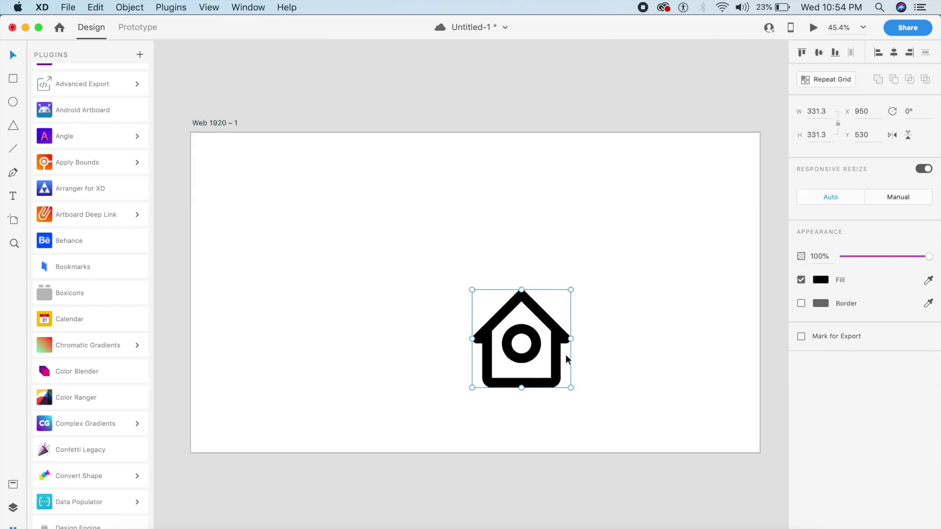
pyautogui.click(564, 353)
pyautogui.click(539, 317)
pyautogui.moveTo(539, 316); pyautogui.dragTo(489, 236)
pyautogui.click(821, 280)
pyautogui.moveTo(757, 242); pyautogui.dragTo(725, 192)
pyautogui.click(484, 233)
pyautogui.click(489, 231)
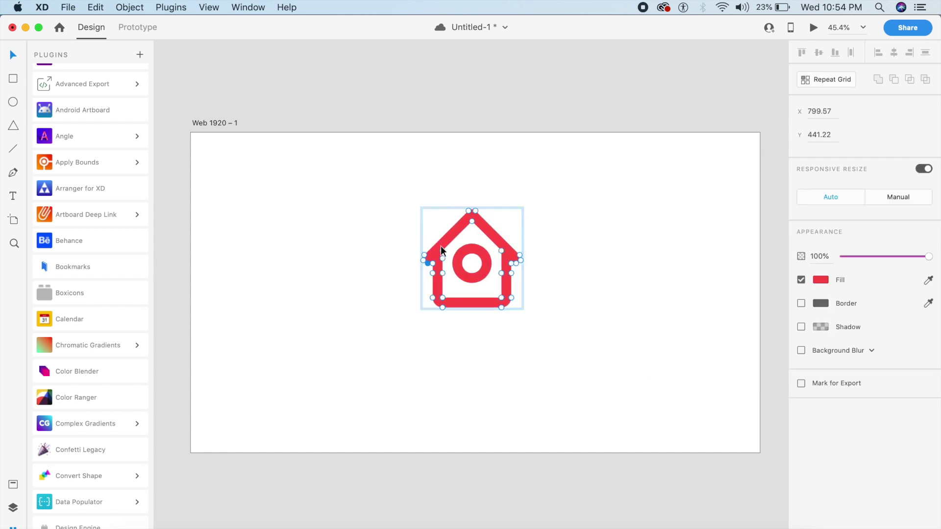
pyautogui.click(602, 219)
pyautogui.click(507, 287)
pyautogui.press('Delete')
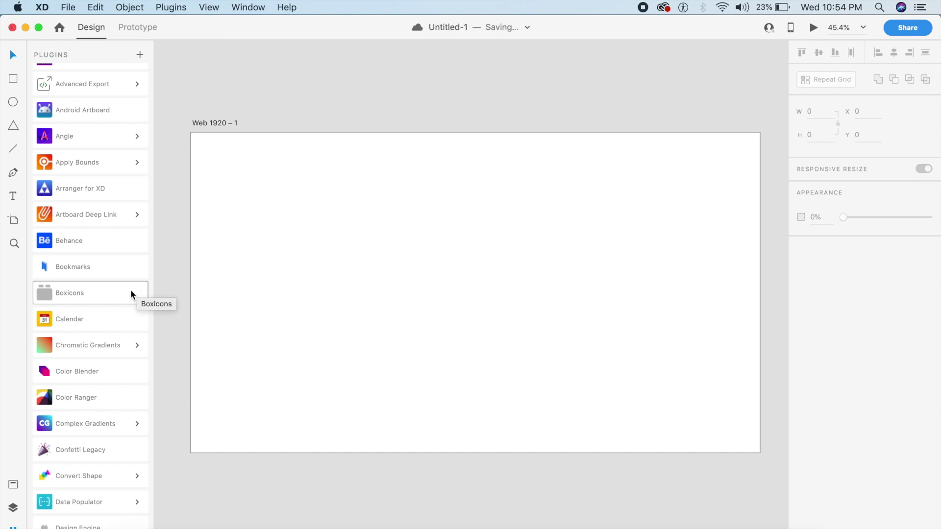
# Scroll down to SelectMenu in the Plugins panel, expand its commands and select the circle
pyautogui.scroll(-5, 104, 295)
pyautogui.click(304, 193)
pyautogui.press('Escape')
pyautogui.scroll(-2, 90, 448)
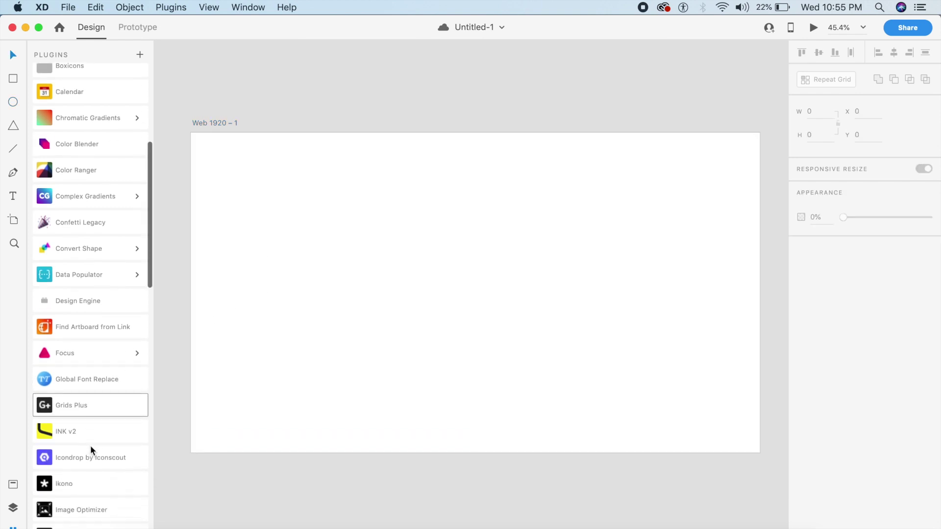
pyautogui.scroll(-5, 91, 448)
pyautogui.scroll(-10, 91, 446)
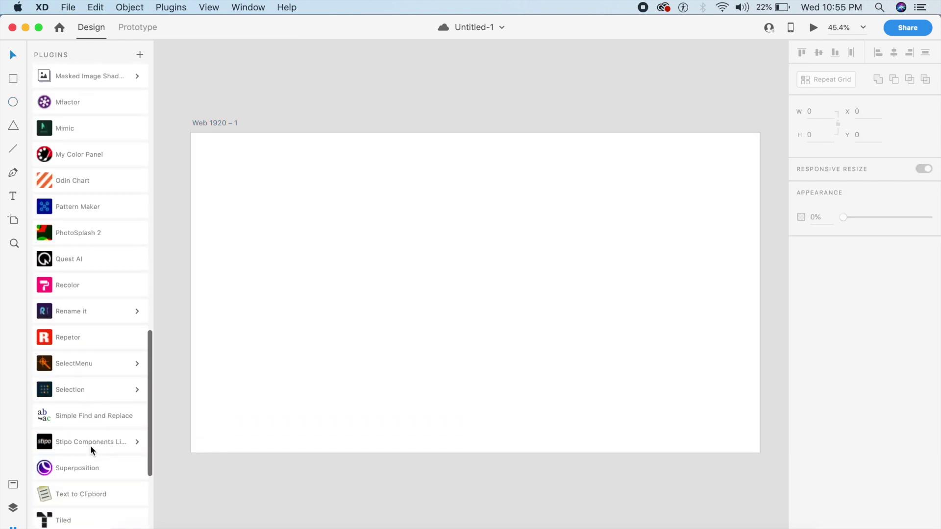
pyautogui.click(106, 361)
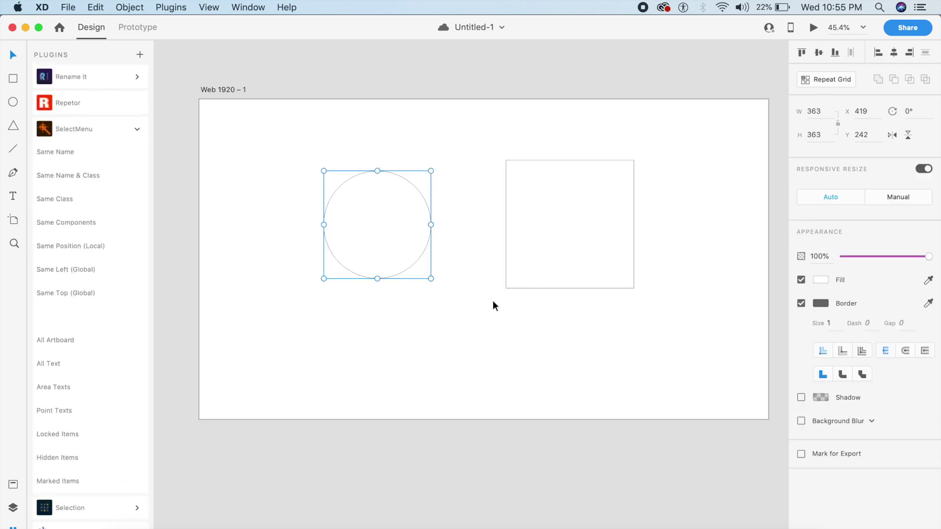
pyautogui.click(492, 301)
# Add an 'Element' text label below the shapes and scale it up to a large size
pyautogui.click(565, 249)
pyautogui.press('t')
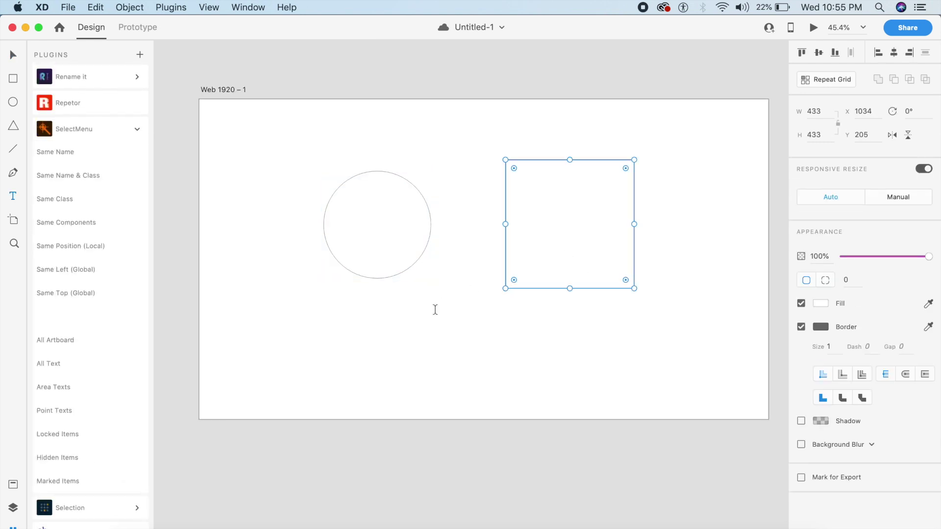
pyautogui.click(424, 310)
pyautogui.write('Element')
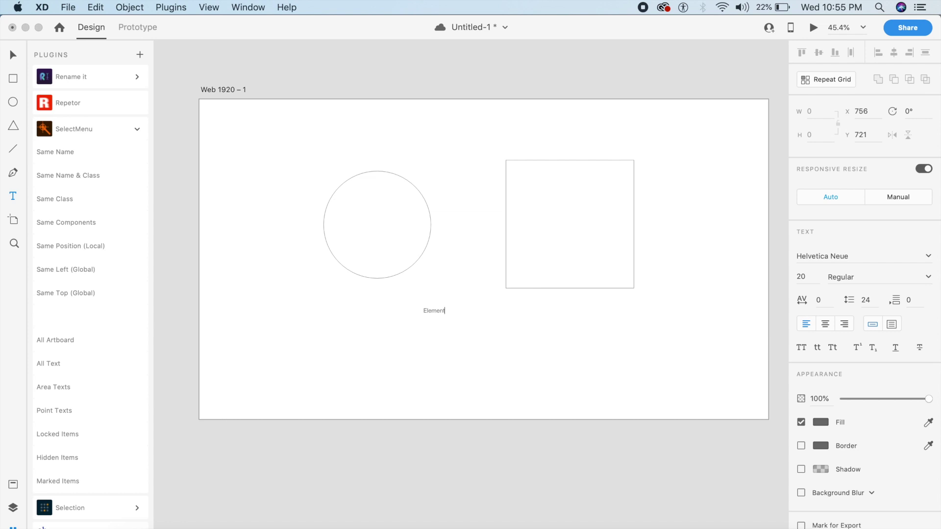
pyautogui.press('Escape')
pyautogui.moveTo(433, 314); pyautogui.dragTo(441, 343)
pyautogui.click(469, 387)
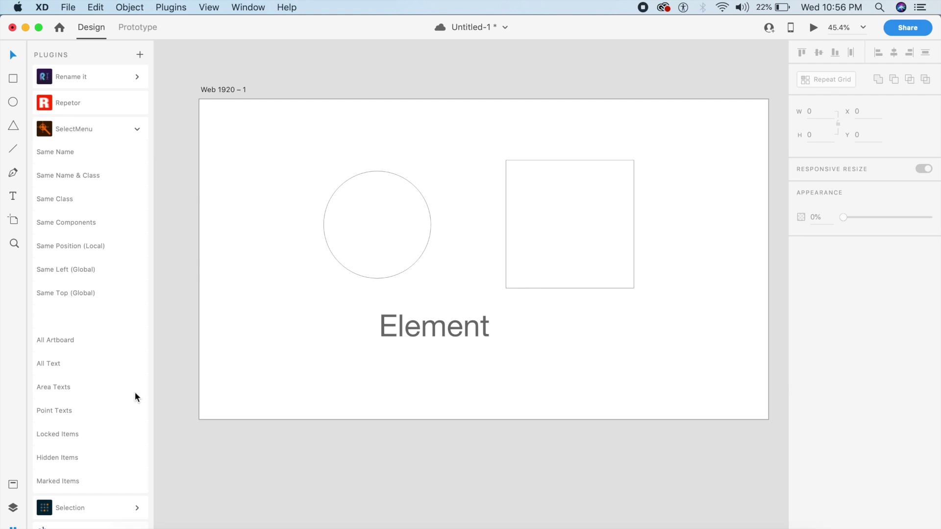
# Run SelectMenu's All Text and Area Texts, lock the circle with Cmd+L, then select Locked Items
pyautogui.click(78, 364)
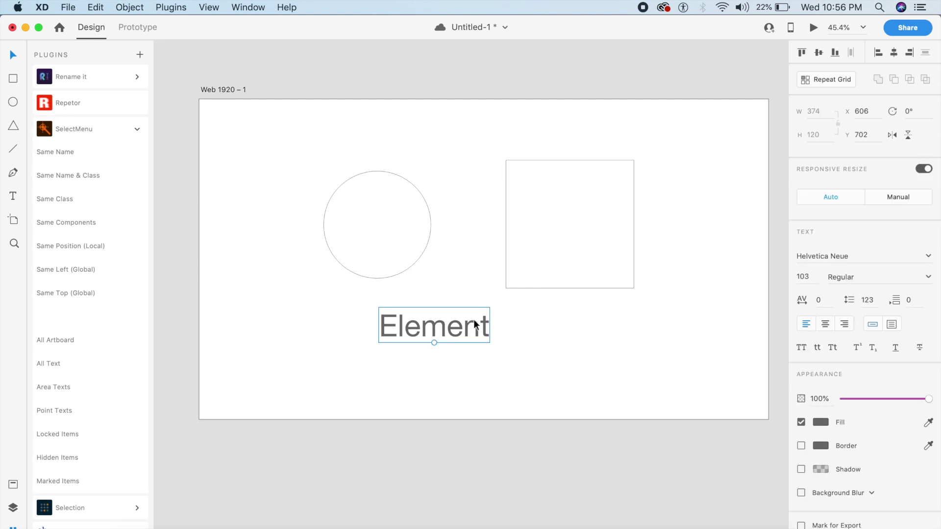
pyautogui.click(440, 398)
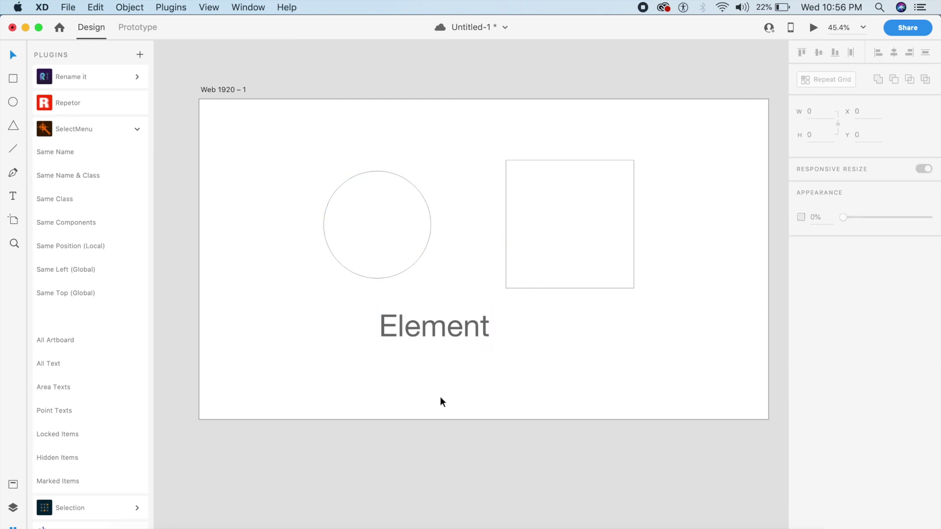
pyautogui.click(76, 390)
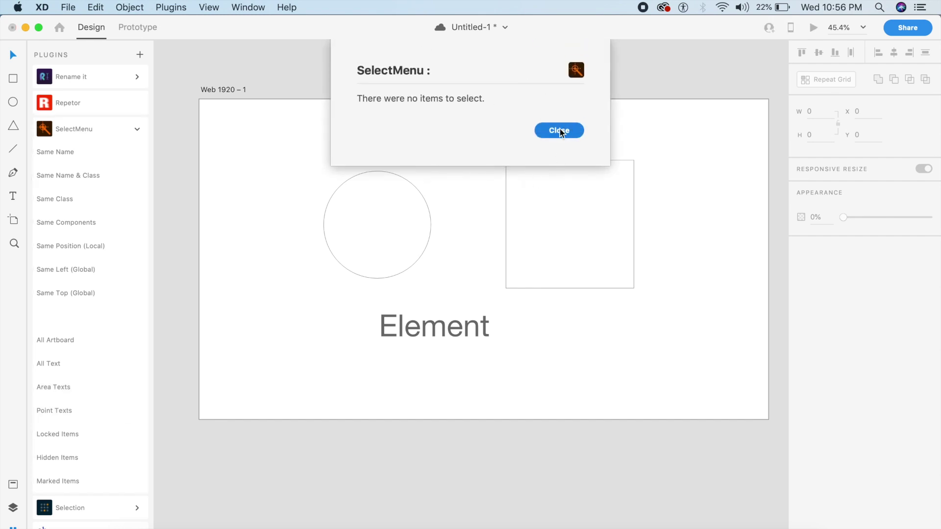
pyautogui.click(561, 131)
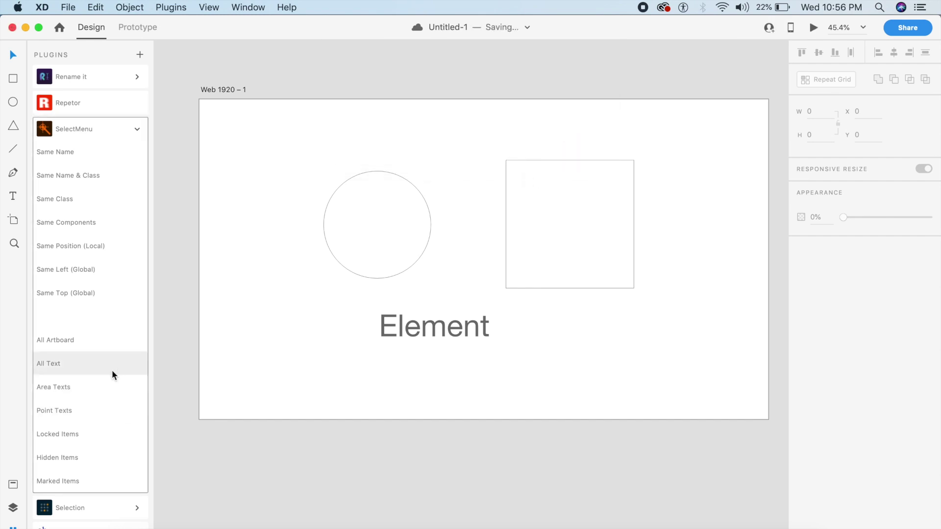
pyautogui.click(403, 216)
pyautogui.press('super+l')
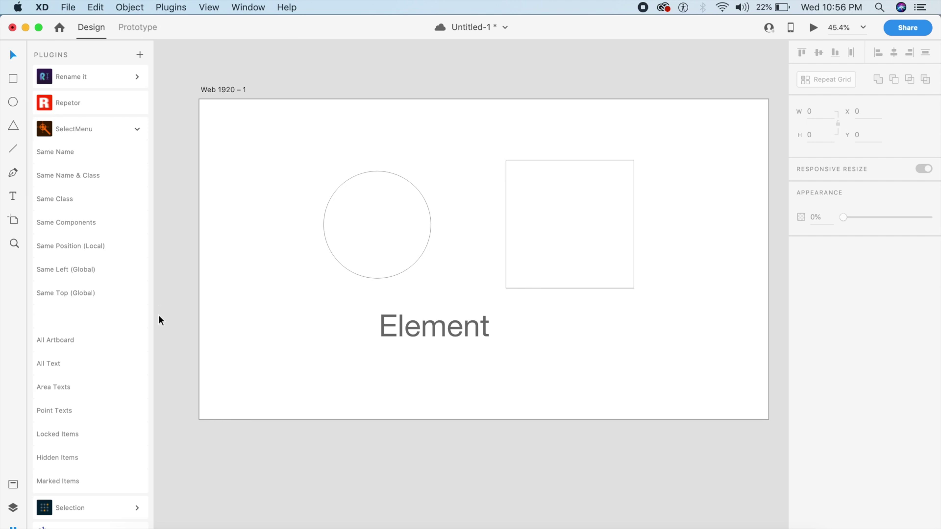
pyautogui.click(102, 433)
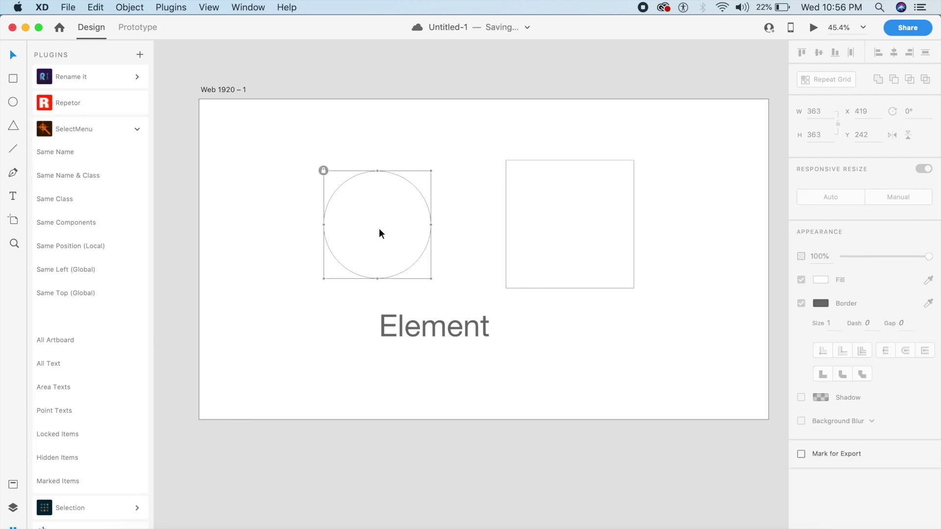
# Unlock the circle via its lock badge, install UI Faces from the plugin browser, and close it
pyautogui.click(324, 171)
pyautogui.click(277, 198)
pyautogui.click(399, 239)
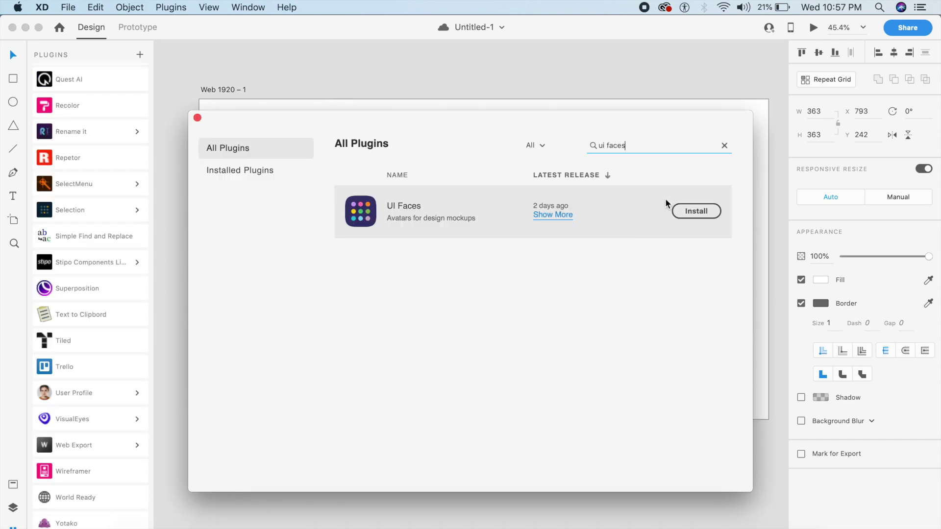
pyautogui.click(701, 213)
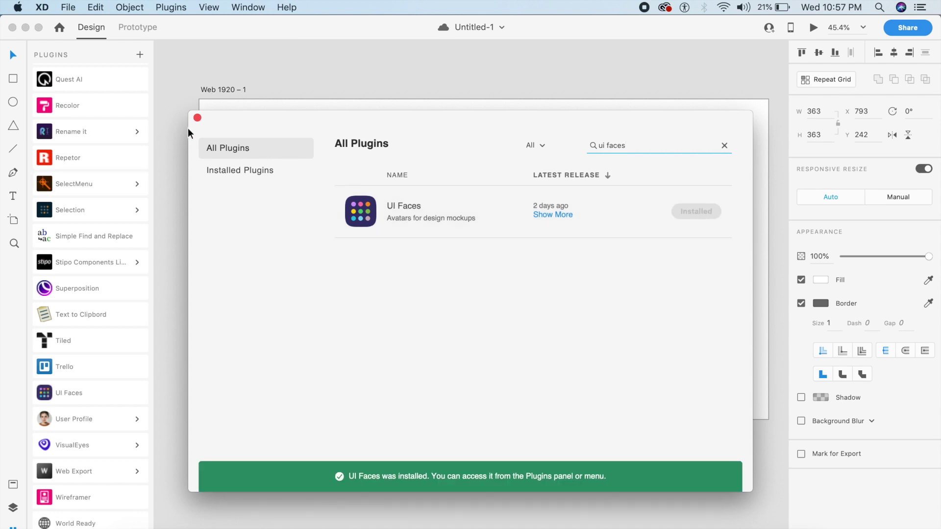
pyautogui.click(198, 117)
pyautogui.scroll(1, 107, 163)
# Select the left empty circle and launch UI Faces from the Plugins panel
pyautogui.scroll(15, 108, 164)
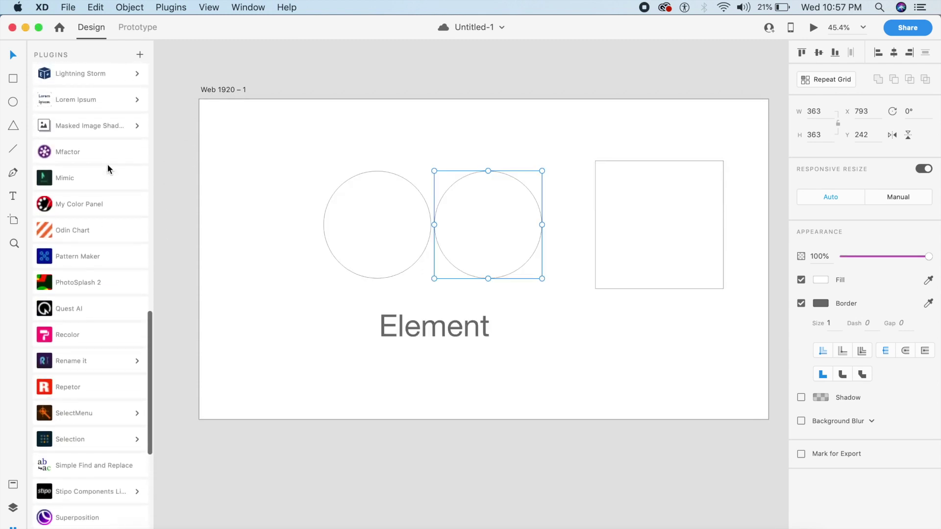
pyautogui.scroll(-15, 107, 163)
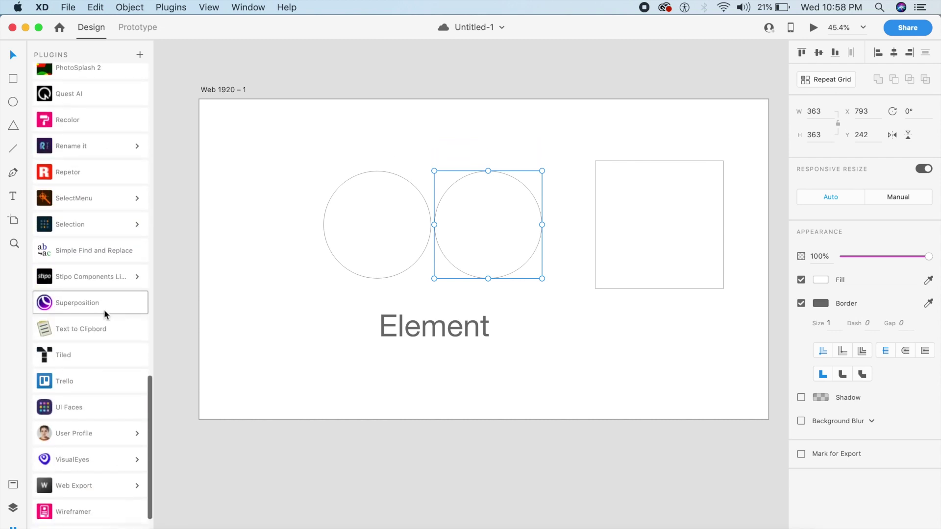
pyautogui.click(348, 288)
pyautogui.click(373, 233)
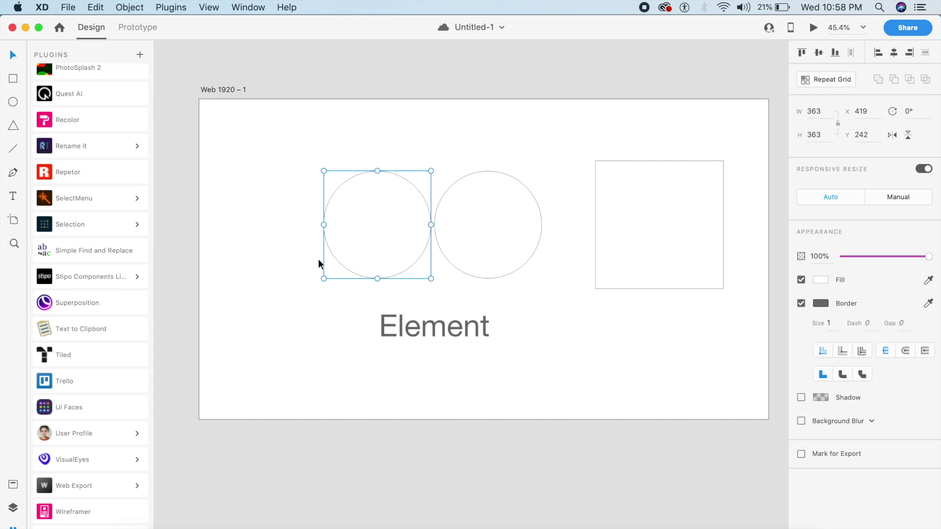
pyautogui.click(104, 405)
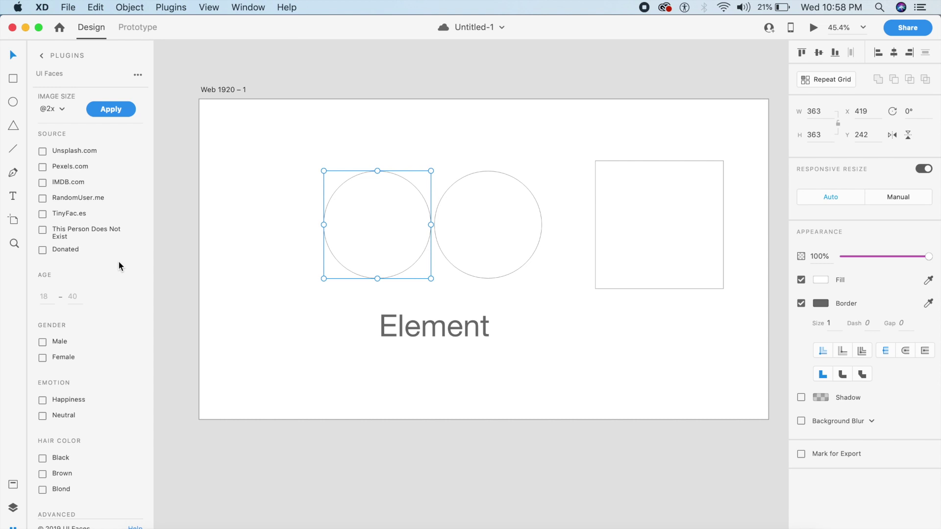
pyautogui.click(57, 112)
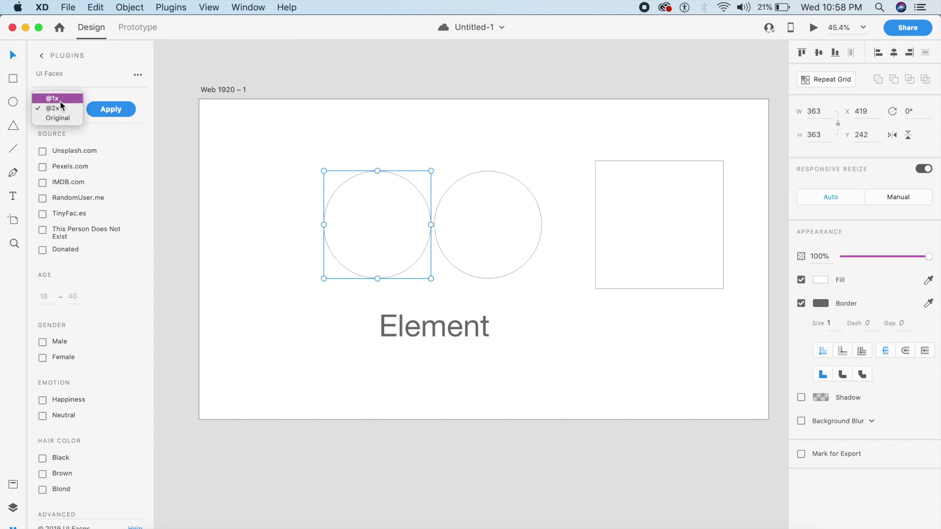
pyautogui.click(60, 100)
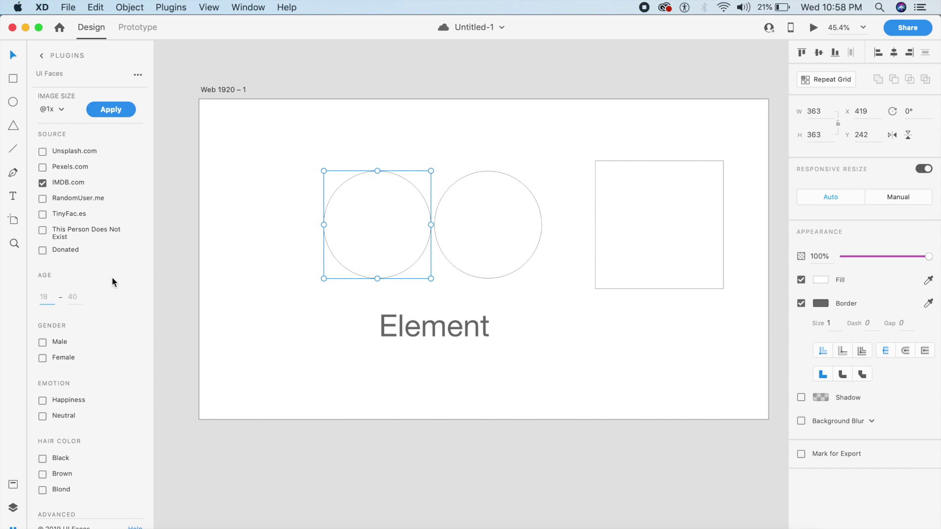
pyautogui.write('20')
pyautogui.click(76, 298)
pyautogui.write('24')
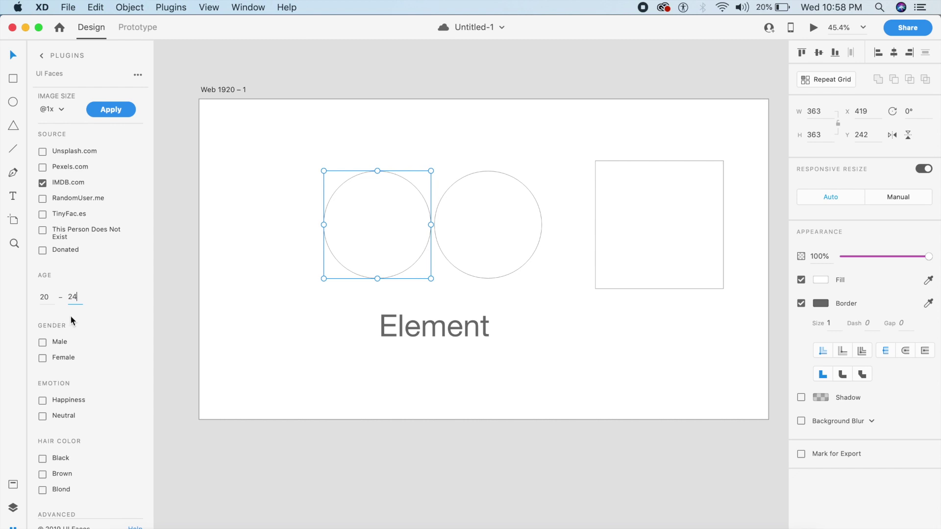
pyautogui.click(62, 342)
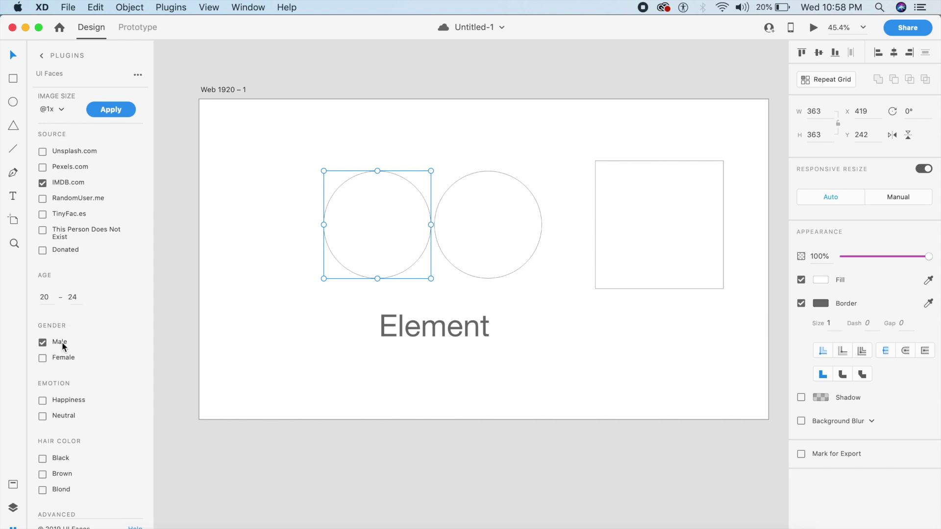
pyautogui.click(78, 398)
# Apply a smiling male avatar to the left circle, shift it down-left, and save
pyautogui.scroll(-3, 79, 399)
pyautogui.scroll(-1, 73, 419)
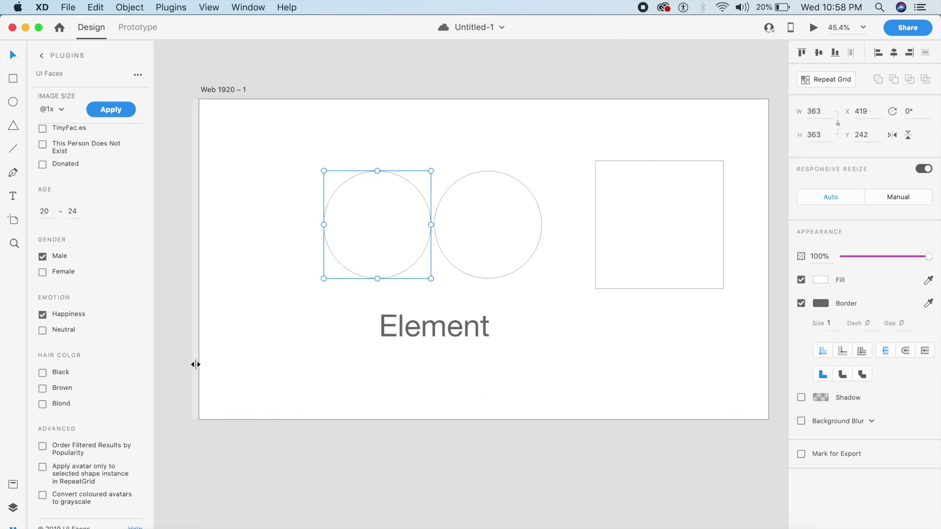
pyautogui.click(117, 108)
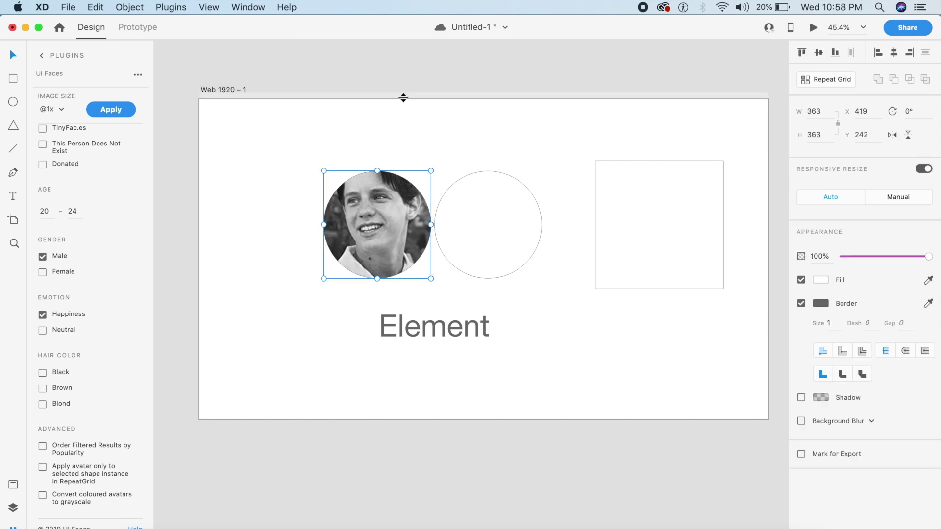
pyautogui.moveTo(402, 222); pyautogui.dragTo(359, 243)
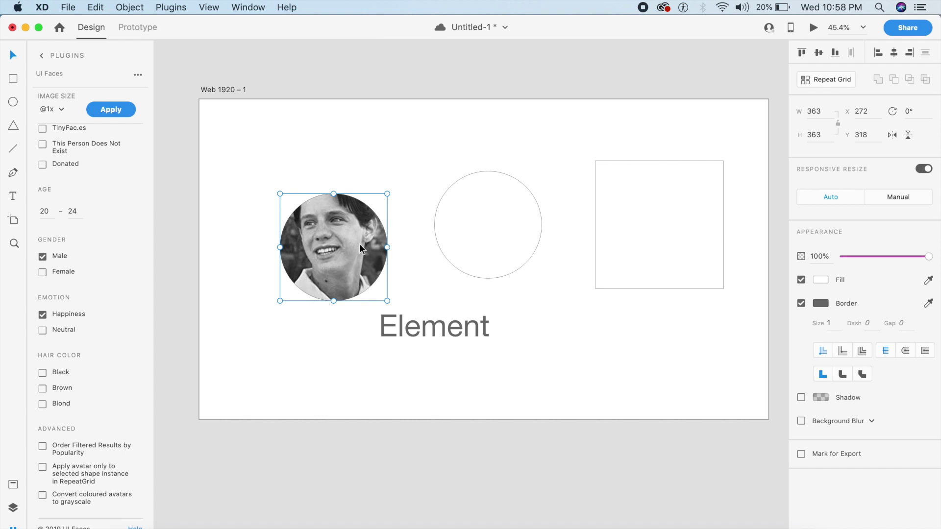
pyautogui.press('super+s')
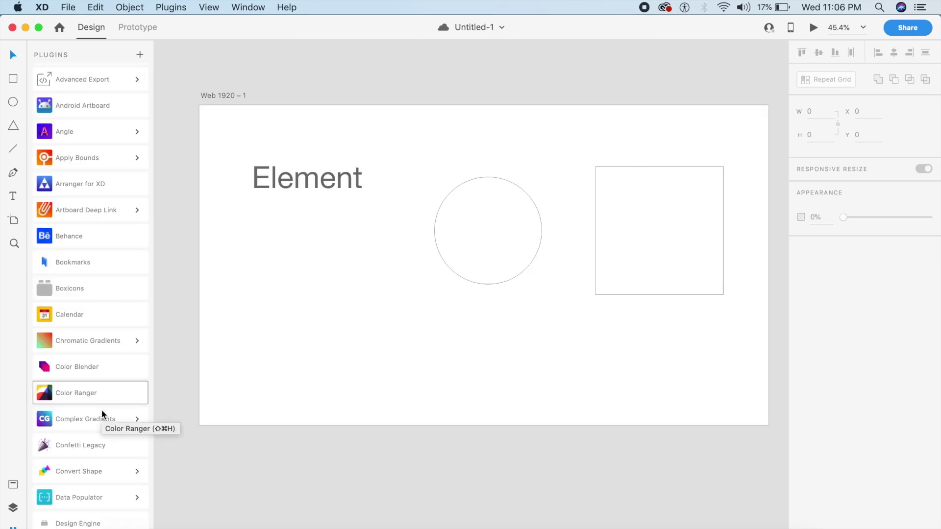
# Launch the Free Stock Search plugin from the Plugins list
pyautogui.scroll(-4, 102, 410)
pyautogui.scroll(-7, 101, 410)
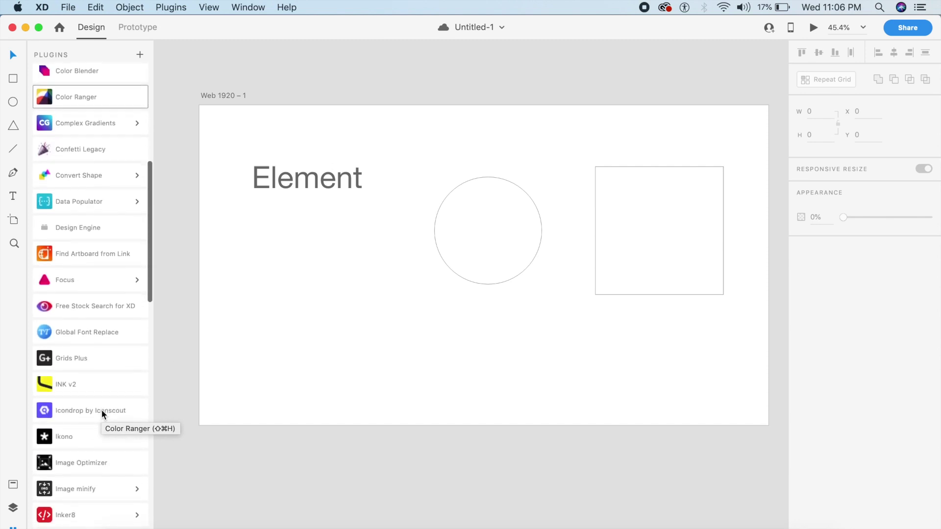
pyautogui.click(101, 310)
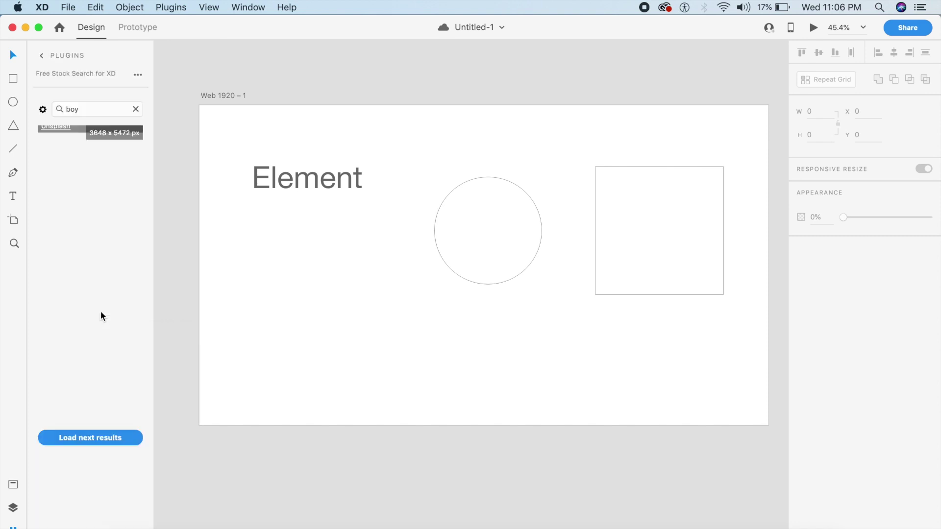
pyautogui.scroll(-5, 71, 363)
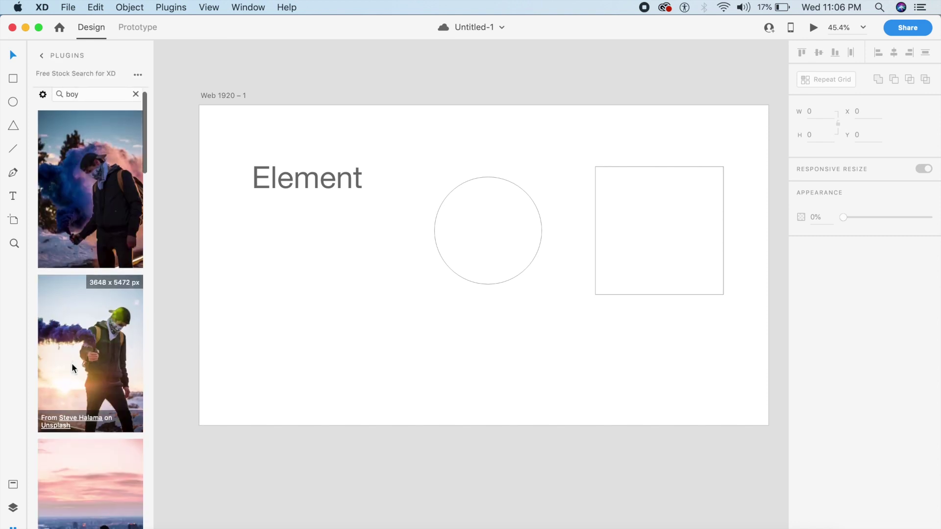
pyautogui.scroll(6, 71, 363)
# Search stock photos for 'girl' and dismiss the placement tips permanently
pyautogui.doubleClick(92, 109)
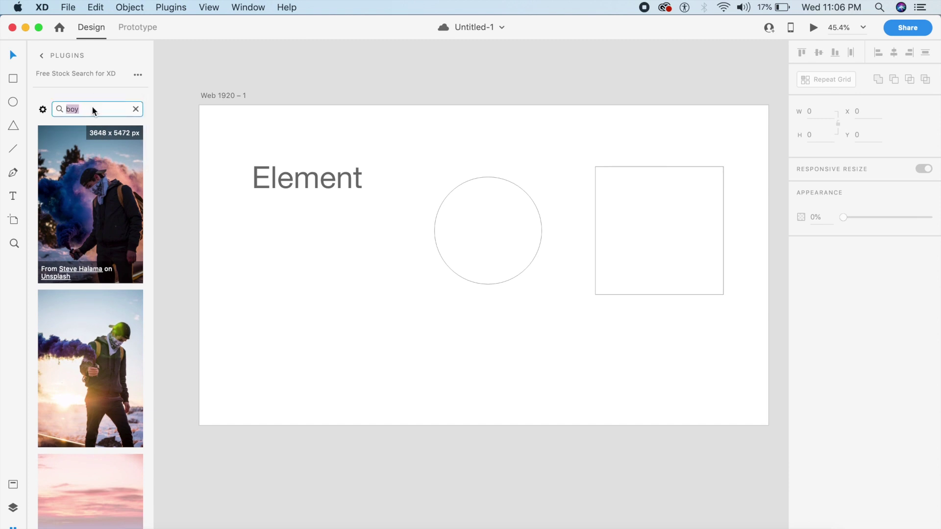
pyautogui.write('girl')
pyautogui.press('Return')
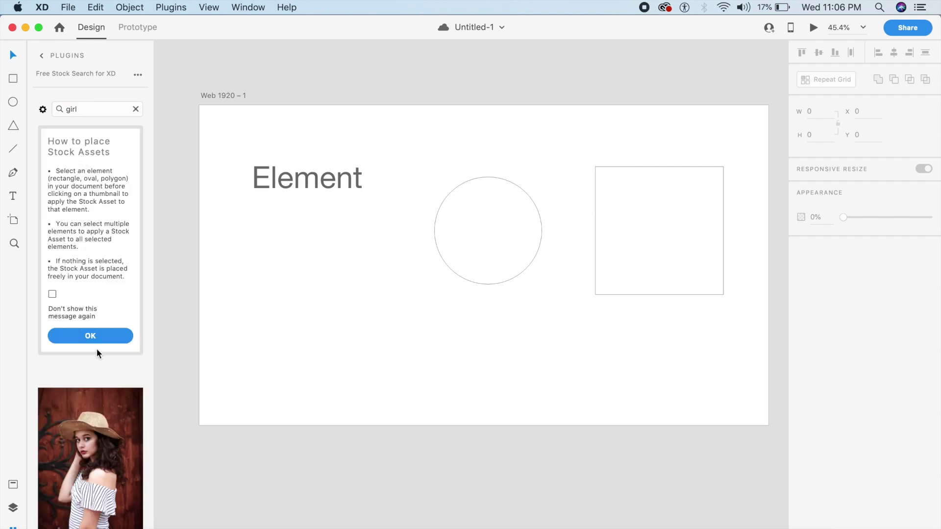
pyautogui.click(52, 294)
pyautogui.click(103, 337)
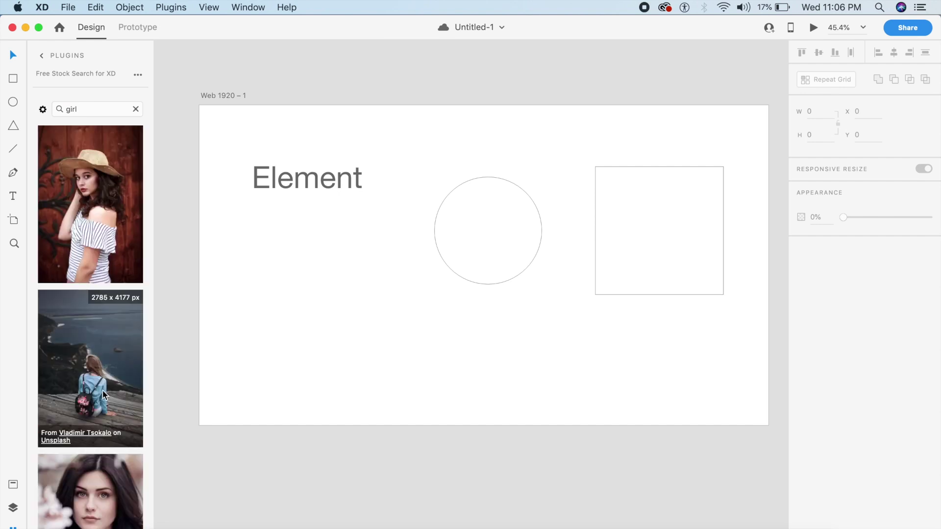
# Check the searched sources (Unsplash, Pixabay, Pexels) and search for 'dog'
pyautogui.scroll(-5, 103, 400)
pyautogui.scroll(5, 102, 395)
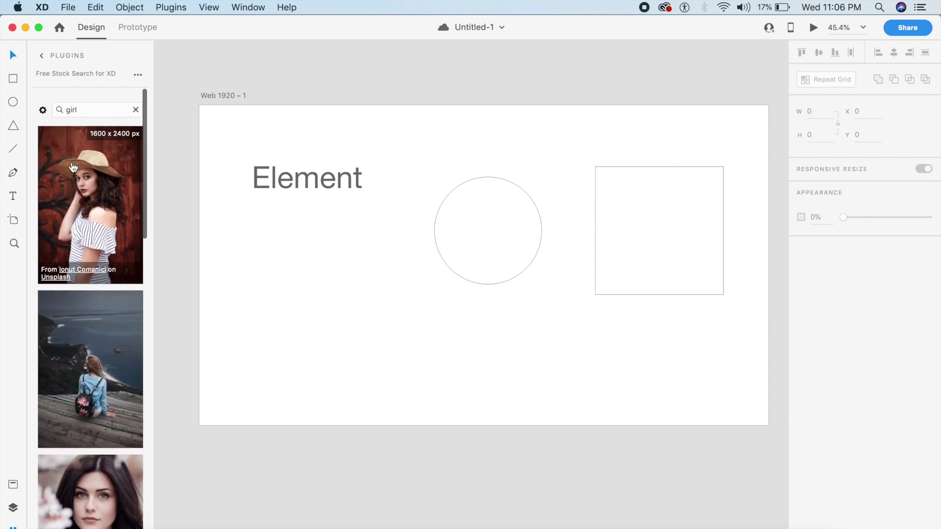
pyautogui.click(43, 110)
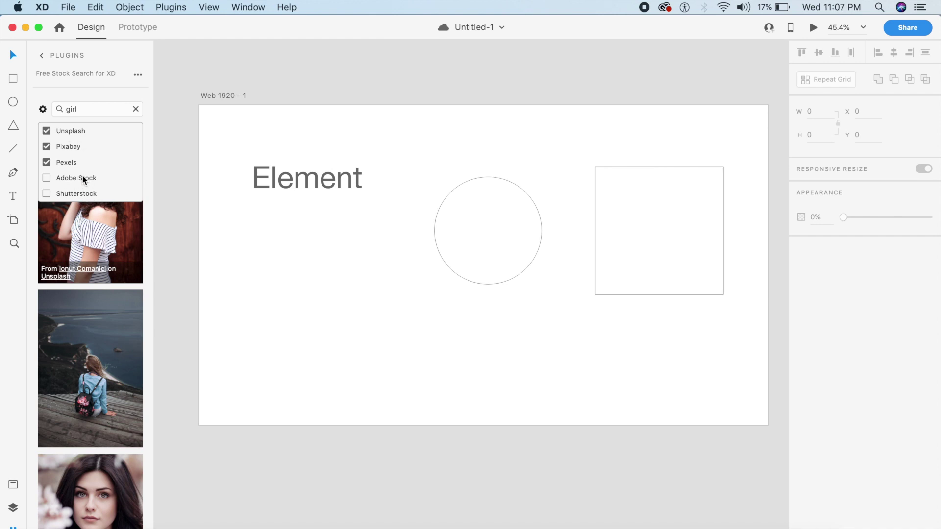
pyautogui.doubleClick(107, 106)
pyautogui.write('dog')
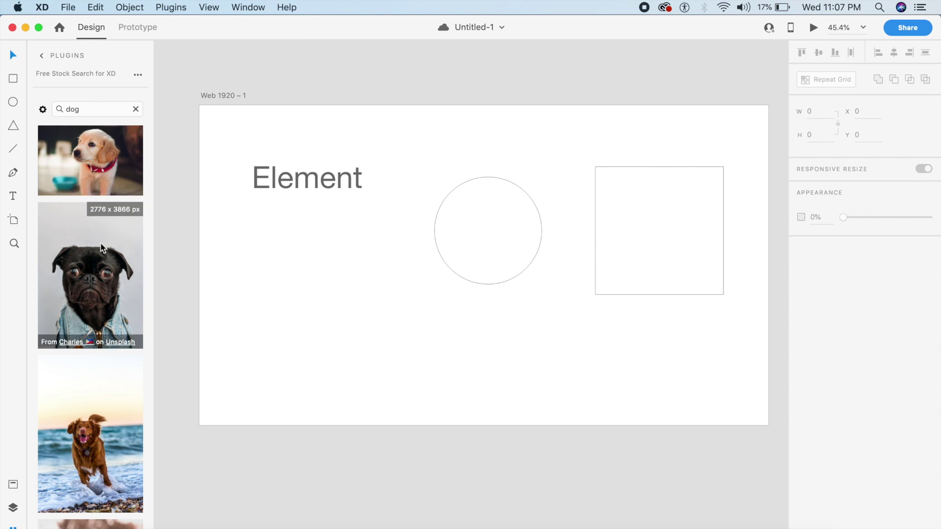
pyautogui.scroll(-4, 98, 276)
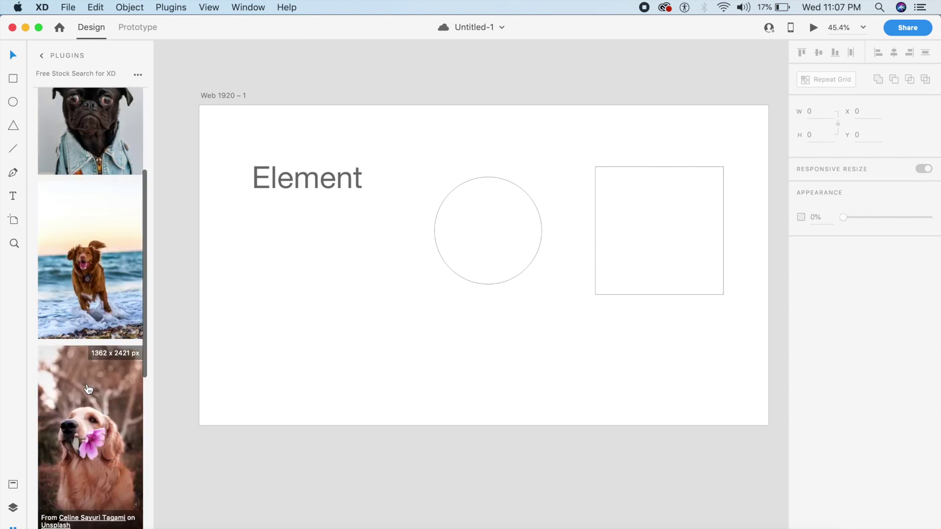
# Fill the middle circle with the golden retriever photo and place a large copy over the Element text
pyautogui.click(457, 224)
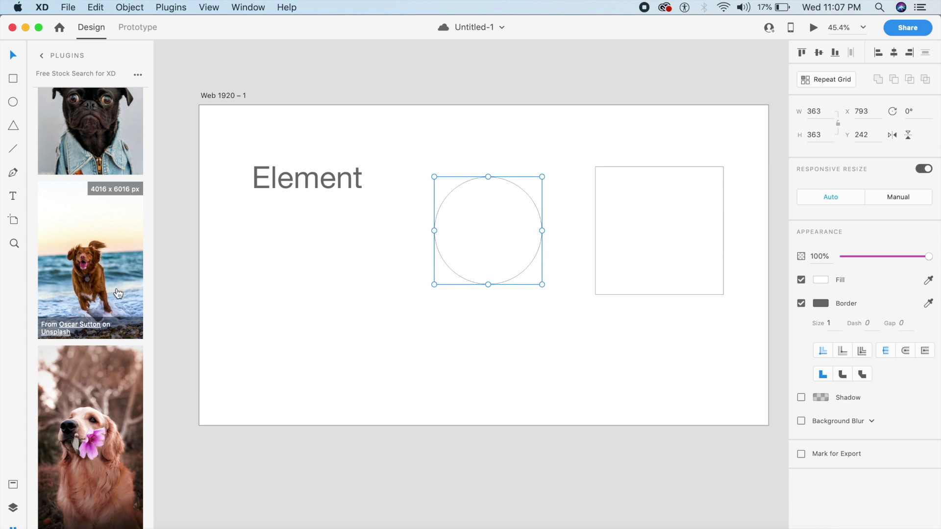
pyautogui.scroll(-2, 101, 357)
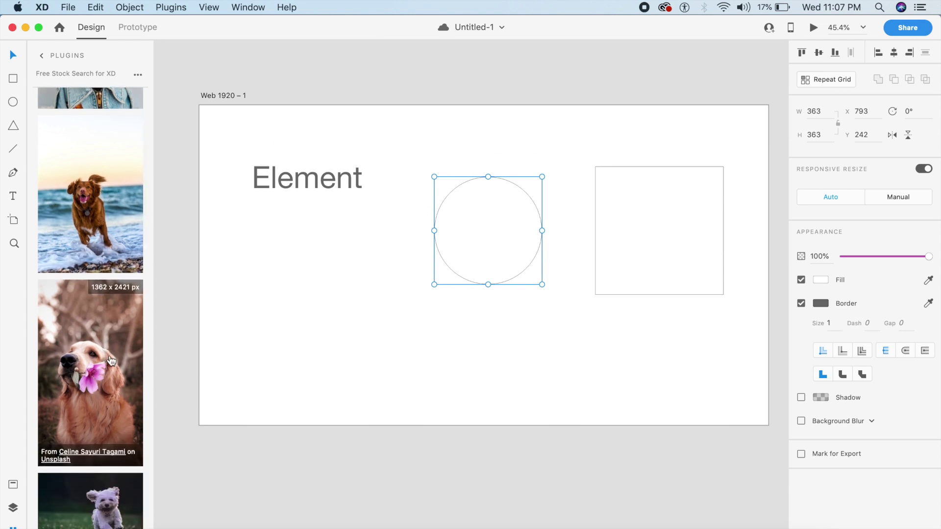
pyautogui.moveTo(111, 361); pyautogui.dragTo(309, 388)
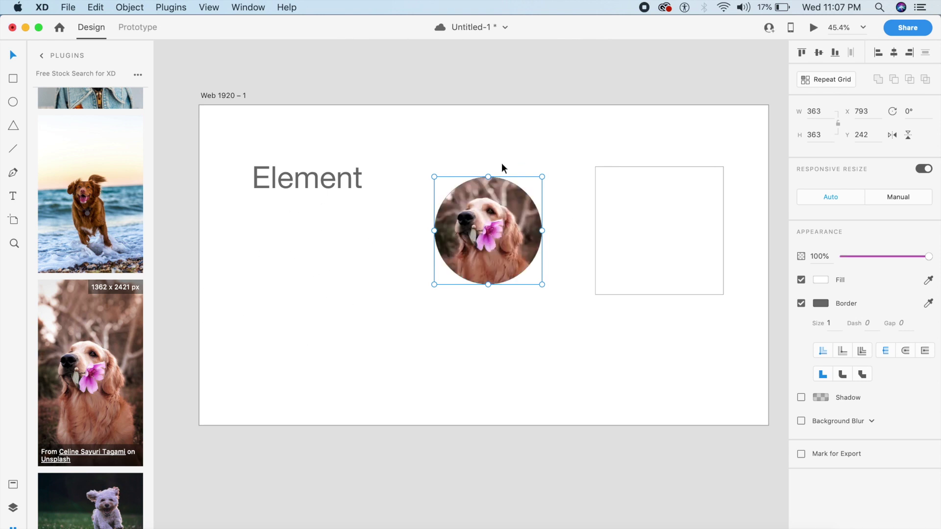
pyautogui.click(327, 185)
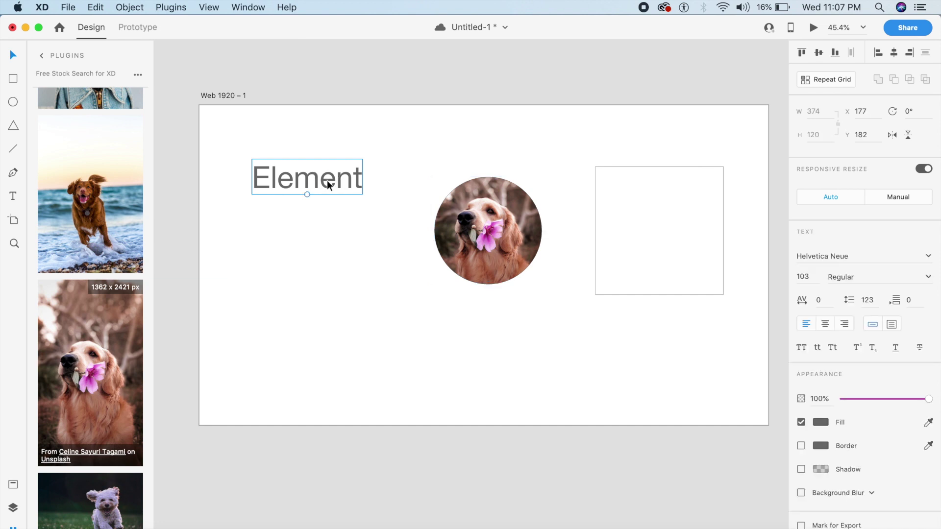
pyautogui.click(92, 359)
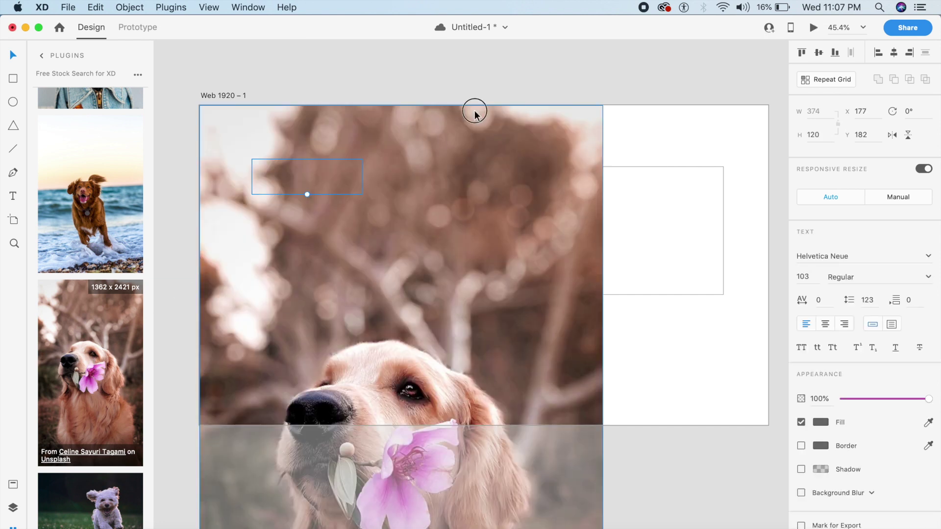